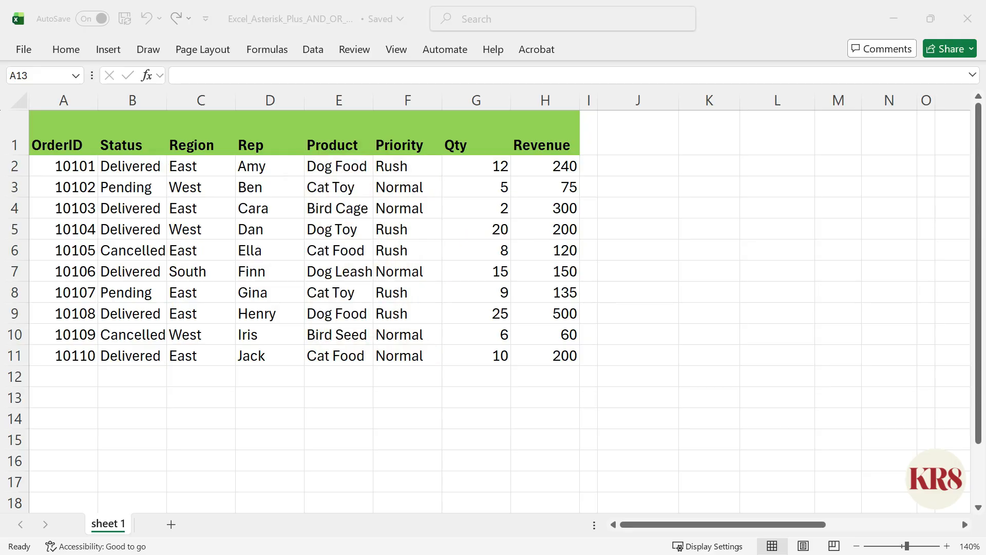
# - Enter =SUM((B2:B11="Delivered")+(F2:F11="Rush")) in cell J2
pyautogui.write('=SUM((')
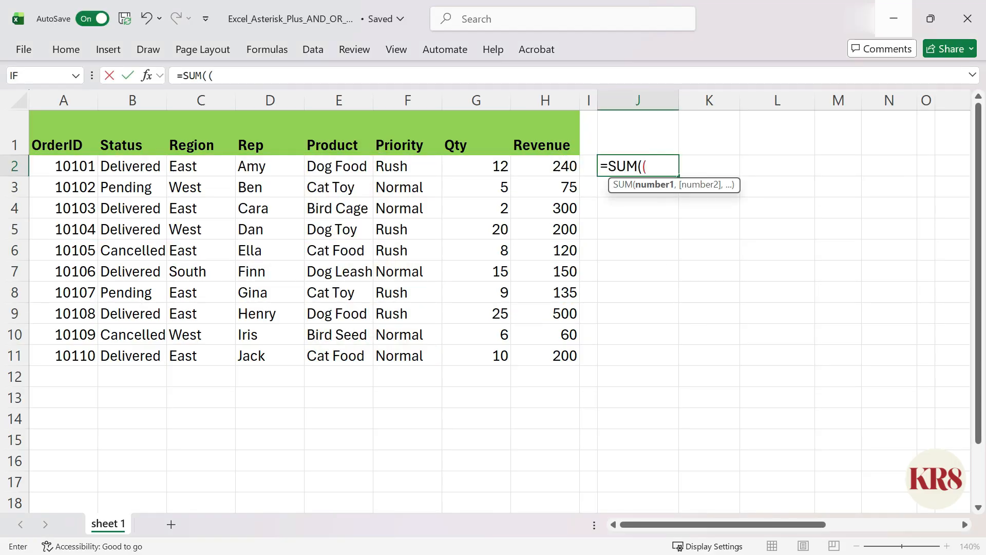
pyautogui.write('B2:B11="Delivered")+(F2:F11="Rush"))')
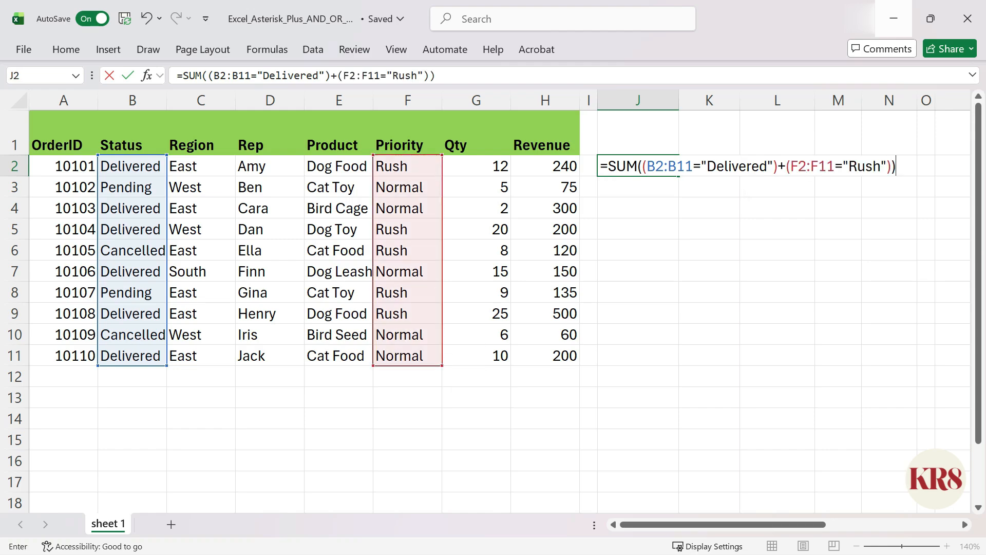
pyautogui.hotkey('ctrl', 'Return')
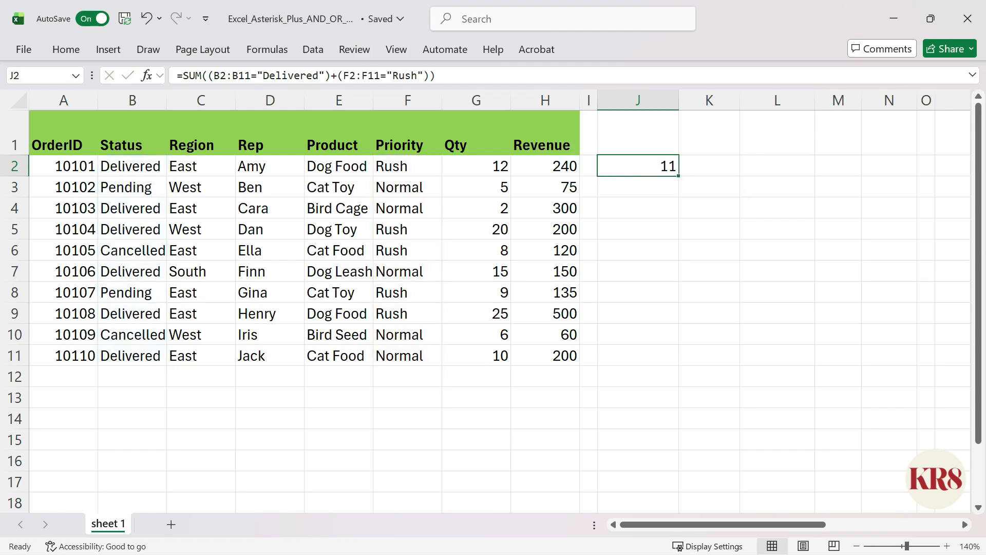
# - Enter =B2:B11="Delivered" in J2 to test every order's Status
pyautogui.moveTo(63, 166); pyautogui.dragTo(64, 355)
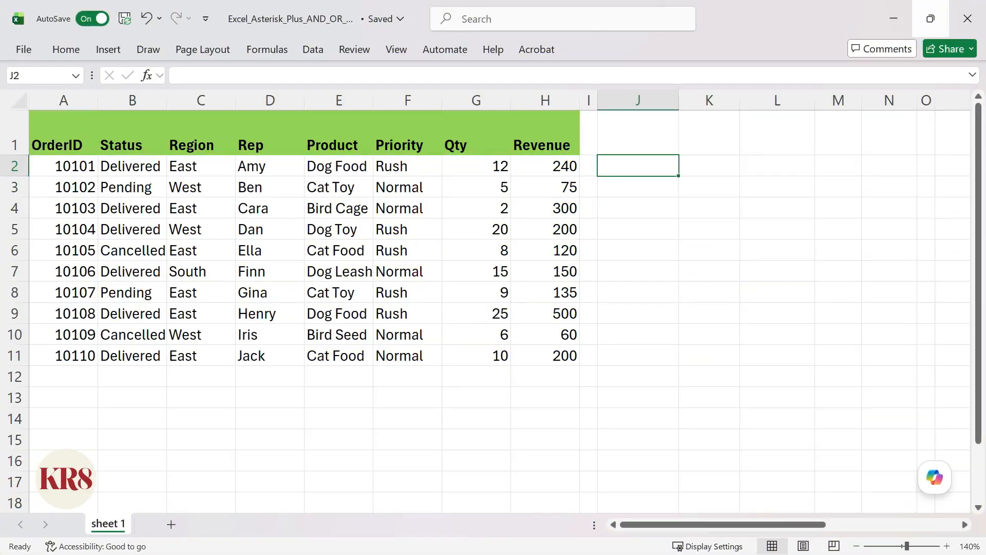
pyautogui.write('=')
pyautogui.moveTo(131, 166); pyautogui.dragTo(131, 355)
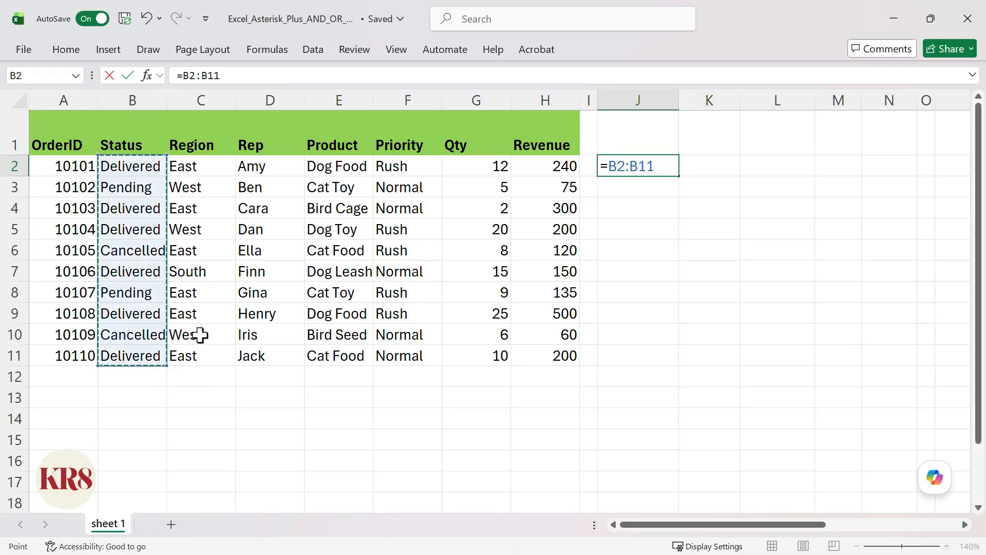
pyautogui.write('="Delivered"')
pyautogui.hotkey('ctrl', 'Return')
pyautogui.press('Right')
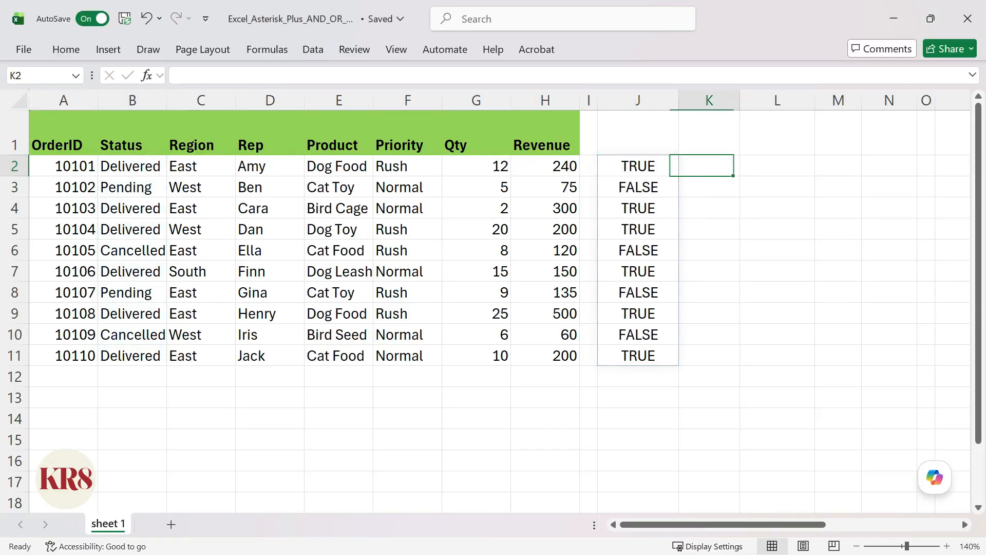
# - Enter =F2:F11="Rush" in K2 and add the headers Delivered?, Rush?, Delivered (1/0) and Rush (1/0) in J1:M1
pyautogui.write('=')
pyautogui.moveTo(407, 166); pyautogui.dragTo(425, 354)
pyautogui.write('="Rush')
pyautogui.hotkey('ctrl', 'Return')
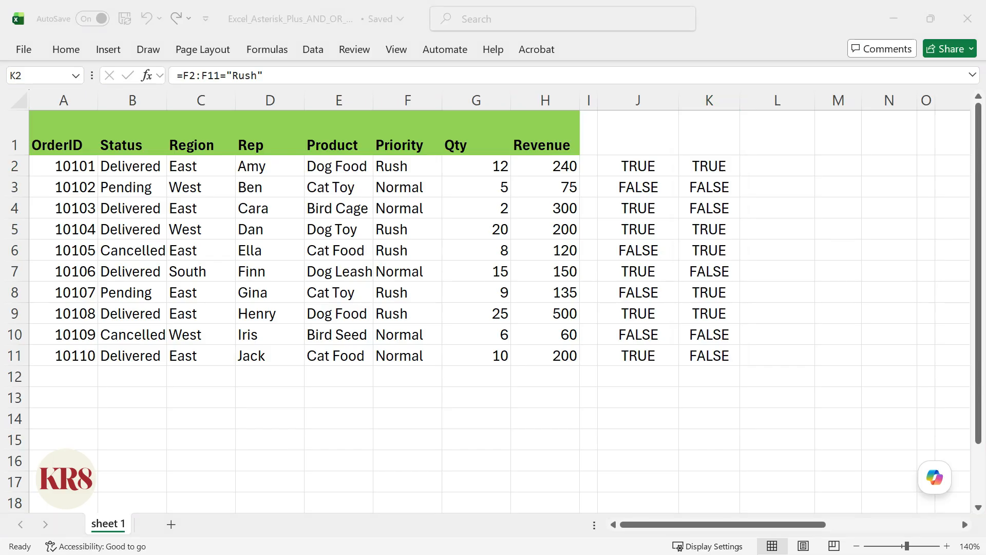
pyautogui.click(638, 133)
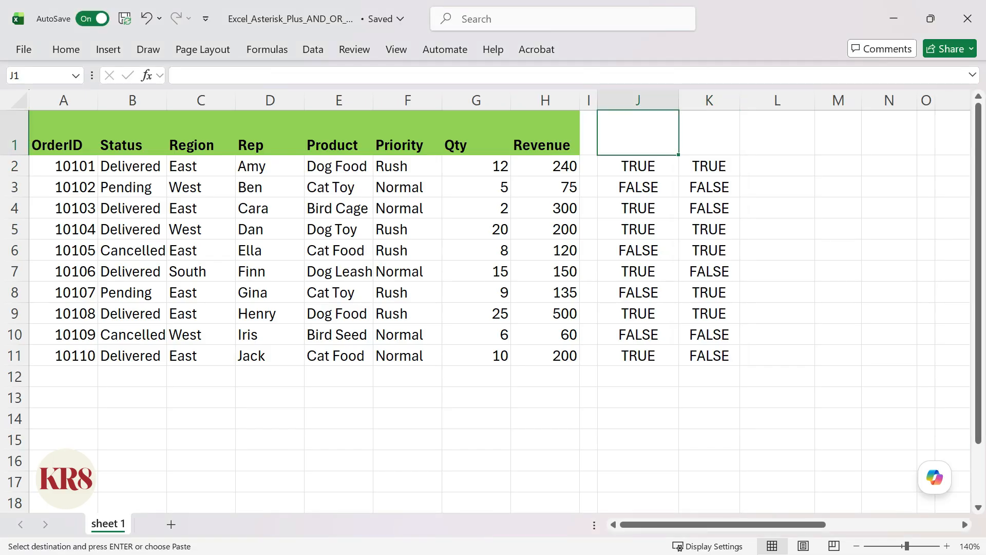
pyautogui.write('Delivered?\tRush?\tDelivered (1/0)\tRush (1/0)')
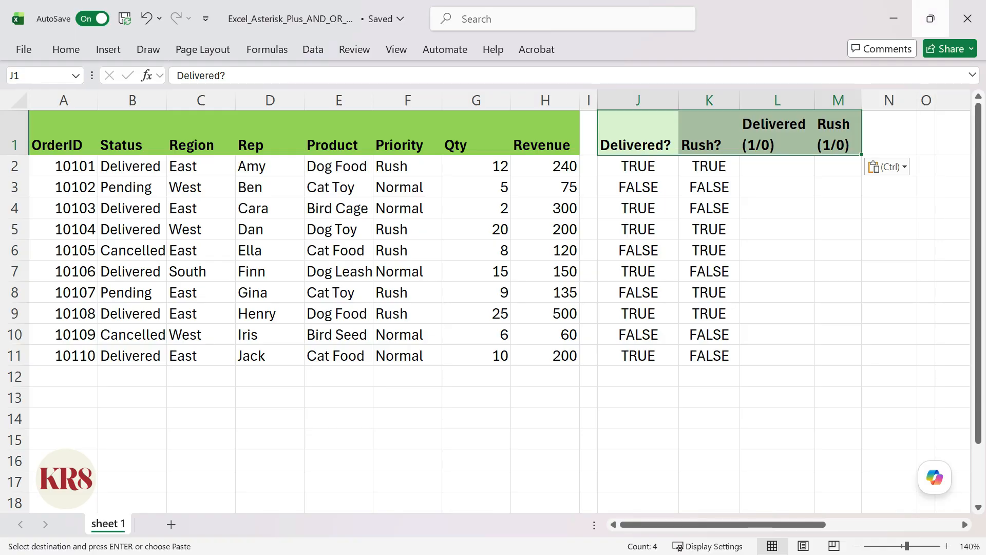
# - Convert the TRUE/FALSE columns to ones and zeros with =--J2# in L2 and =--K2# in M2
pyautogui.click(777, 166)
pyautogui.write('=--')
pyautogui.moveTo(660, 171); pyautogui.dragTo(647, 363)
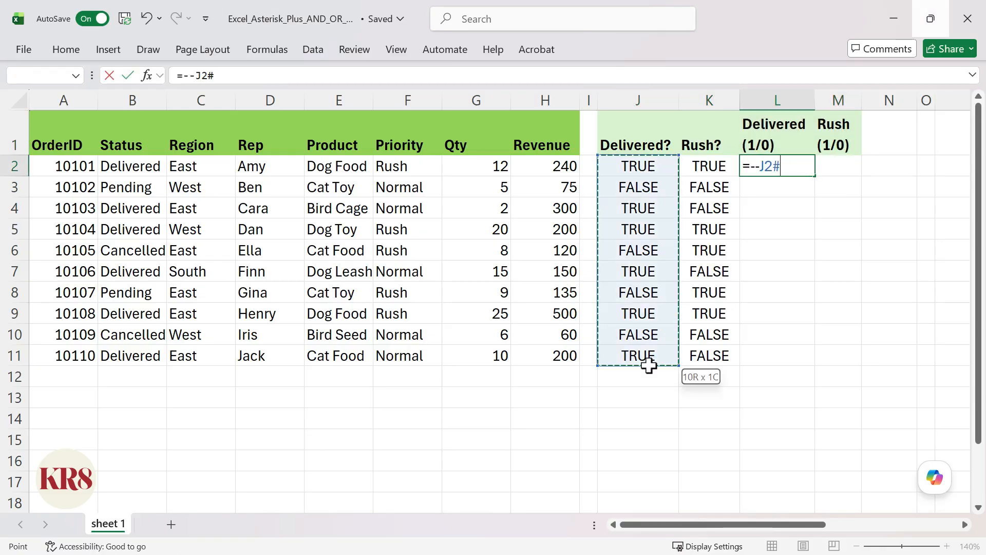
pyautogui.press('Tab')
pyautogui.write('=--')
pyautogui.moveTo(714, 169); pyautogui.dragTo(710, 345)
pyautogui.hotkey('ctrl', 'Return')
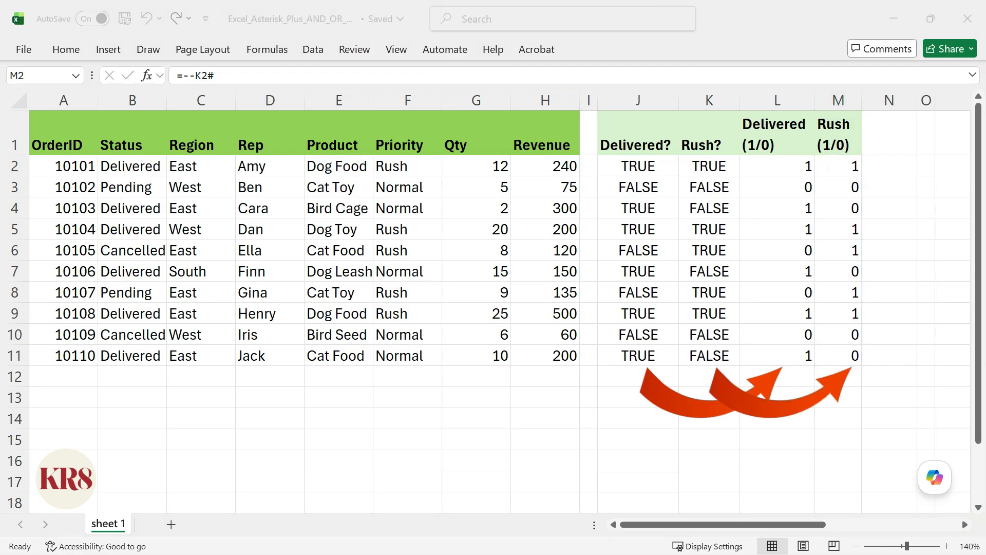
# - Add the header Match (Both) in N1 and multiply the Delivered (1/0) and Rush (1/0) spill ranges in N2
pyautogui.hotkey('ctrl', 'c')
pyautogui.click(889, 133)
pyautogui.hotkey('ctrl', 'v')
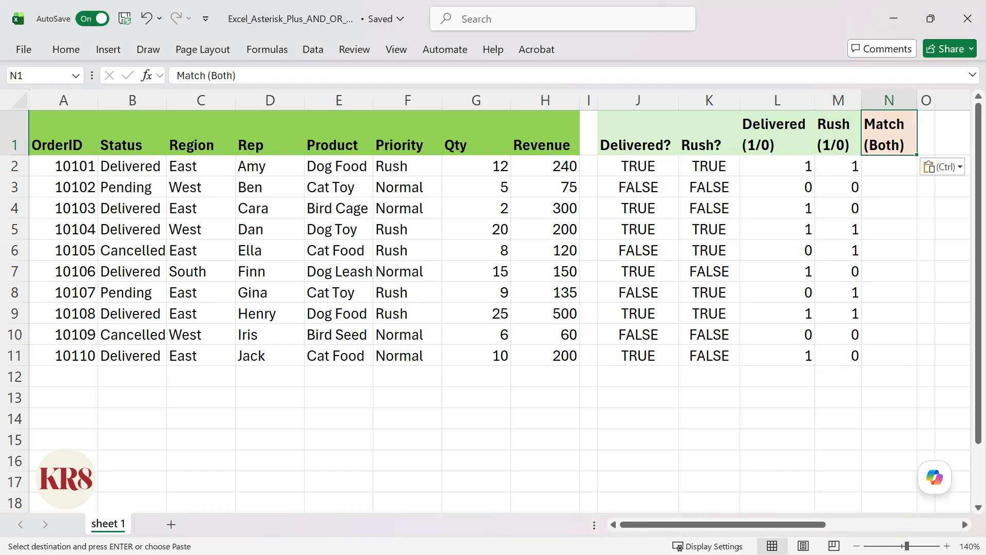
pyautogui.press('Down')
pyautogui.write('=')
pyautogui.click(801, 169)
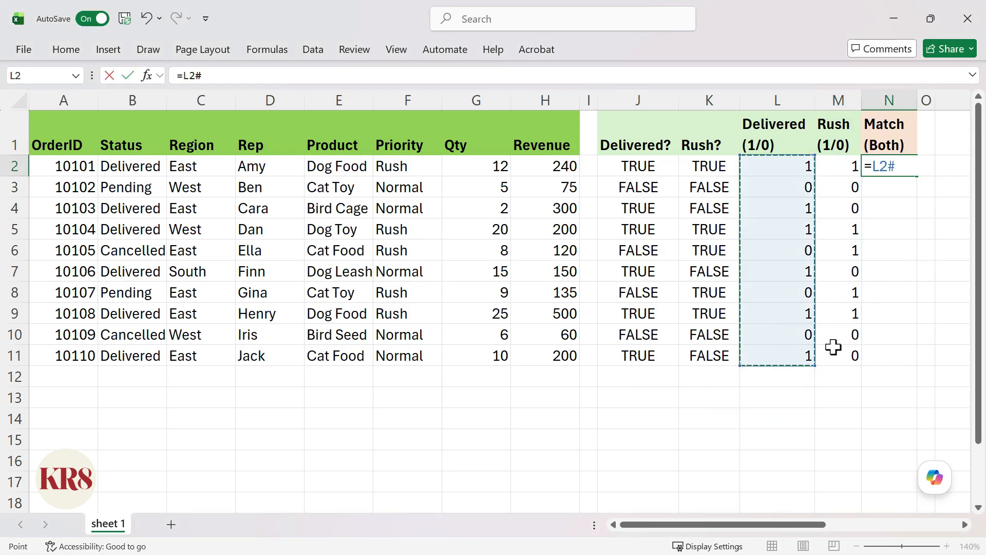
pyautogui.write('*')
pyautogui.click(835, 169)
pyautogui.hotkey('ctrl', 'Return')
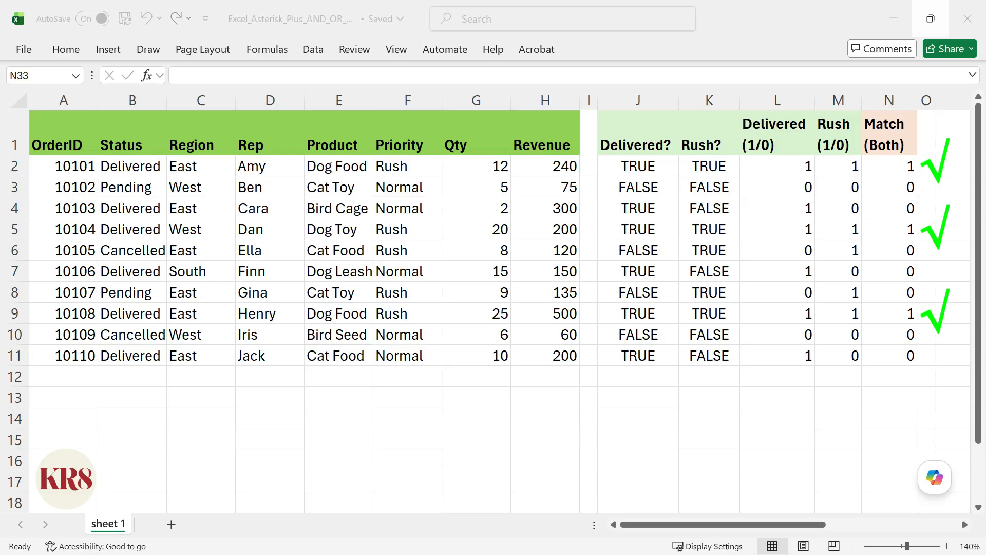
# - Enter =SUM((B2:B11="Delivered")*(F2:F11="Rush")) in N14 and put the label Total in N13
pyautogui.write('=SUM((')
pyautogui.write('B2:B11="Delivered")')
pyautogui.write('*(F2:F11="Rush"')
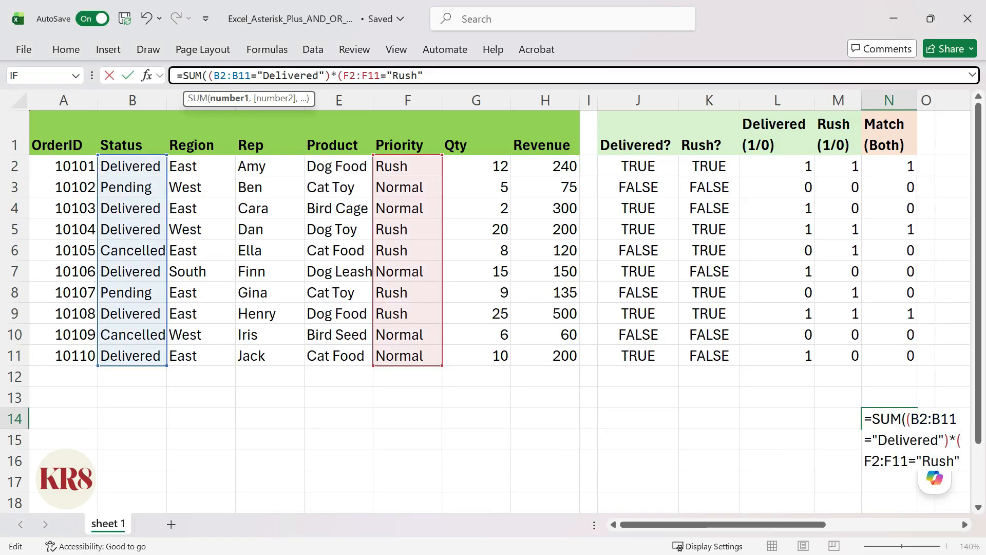
pyautogui.write('))')
pyautogui.press('Return')
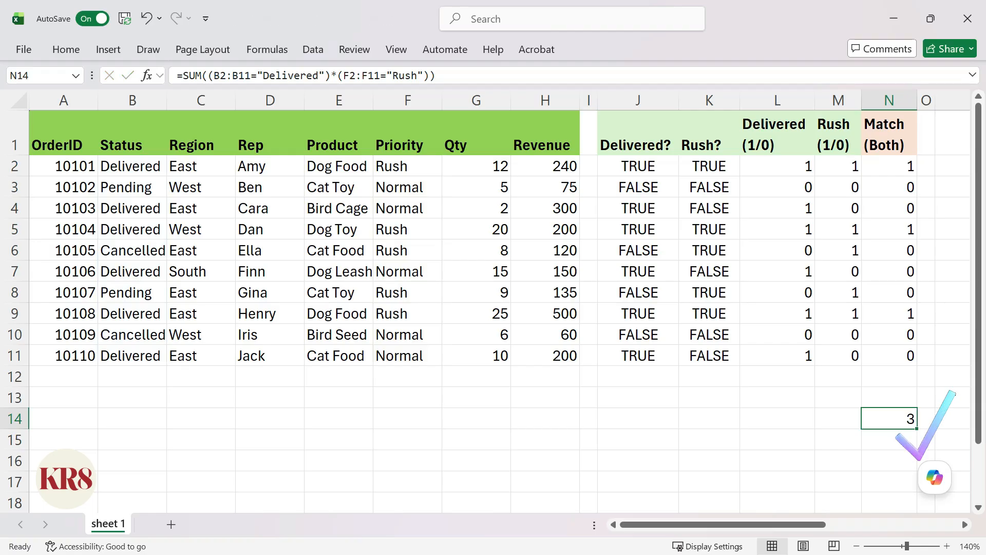
pyautogui.click(889, 397)
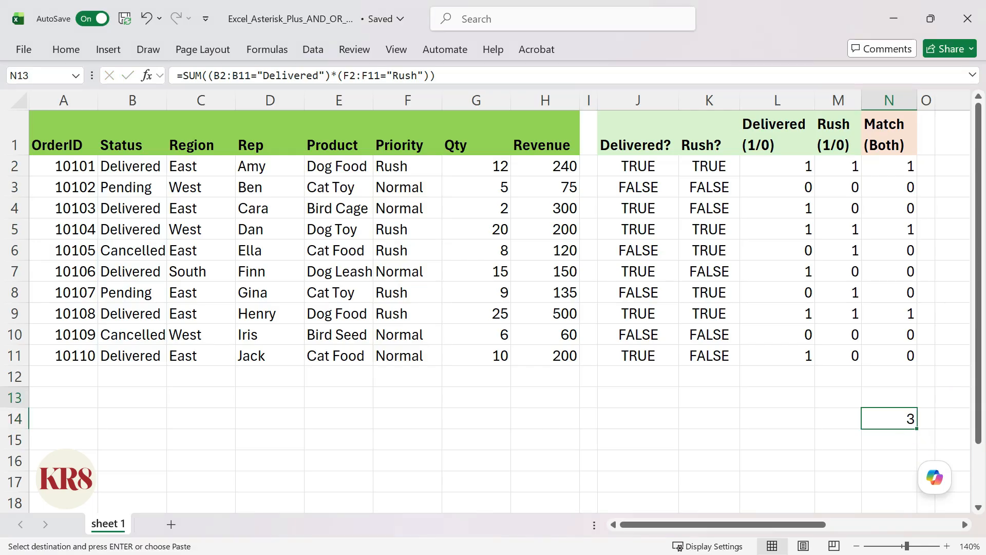
pyautogui.hotkey('ctrl', 'v')
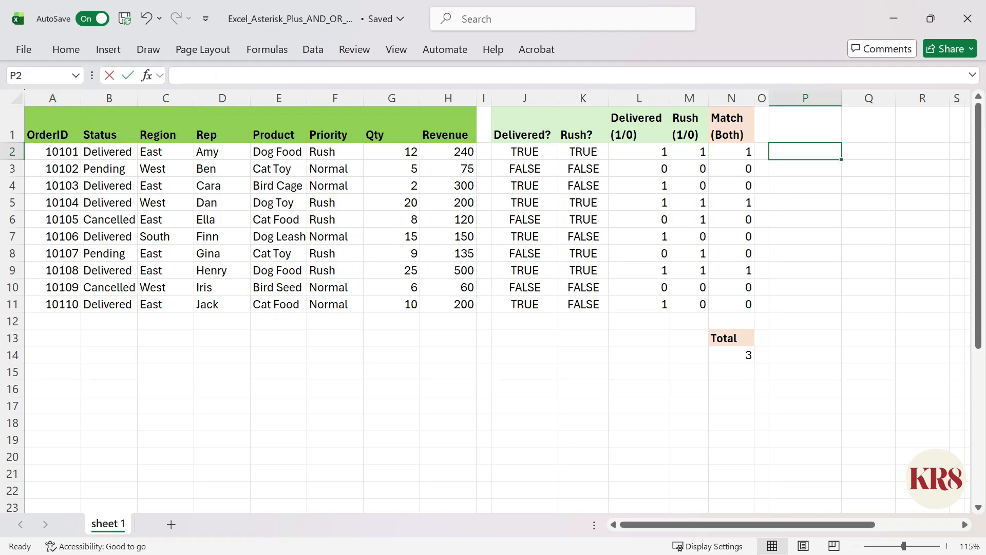
# - Enter =(B2:B11="Delivered")+(F2:F11="Rush") in cell P2
pyautogui.write('=(B2:B11="Delivered")*(F2:F11="Rush")')
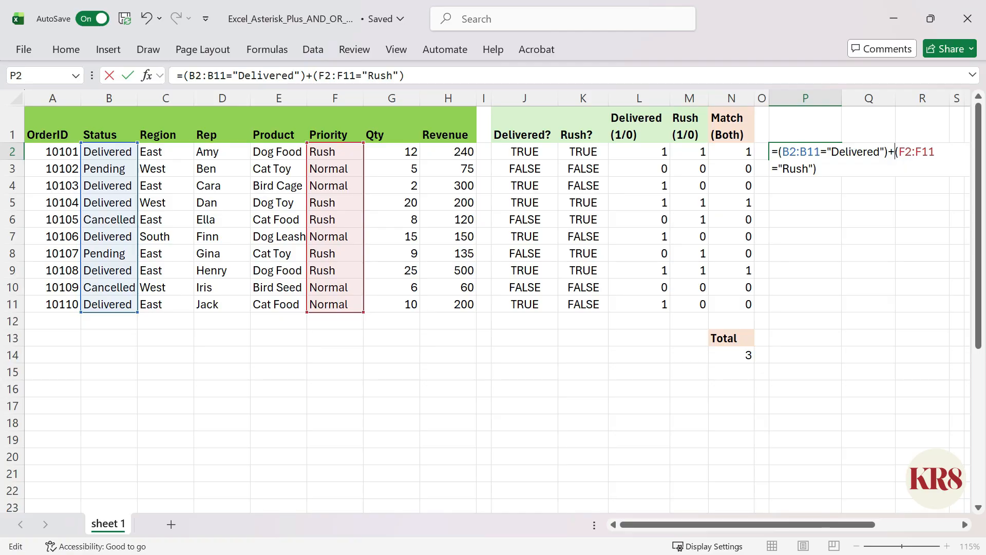
pyautogui.hotkey('ctrl', 'Return')
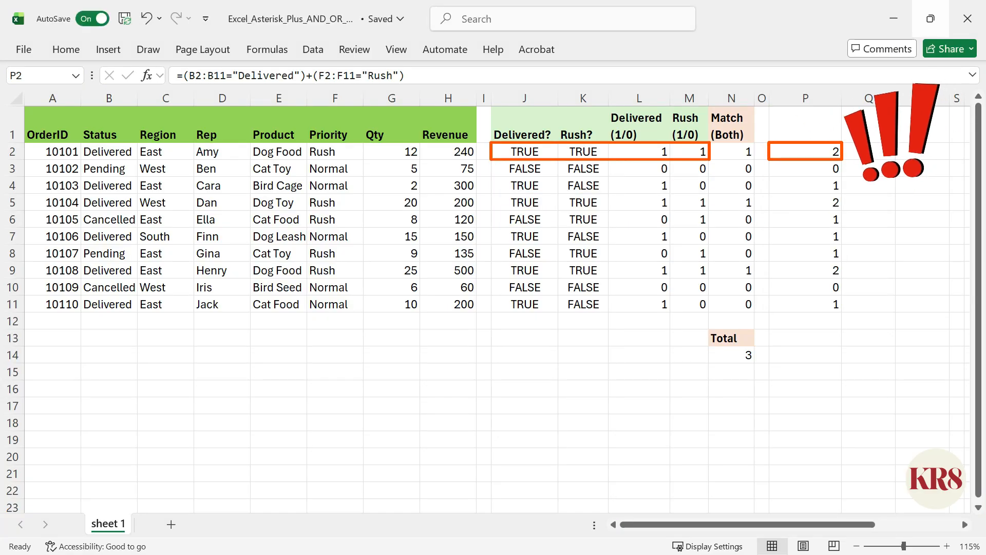
# - Enter =SUM((B2:B11="Delivered")+(F2:F11="Rush")) in P14 to total the either-condition matches
pyautogui.click(805, 355)
pyautogui.write('=SUM((')
pyautogui.moveTo(108, 152); pyautogui.dragTo(118, 301)
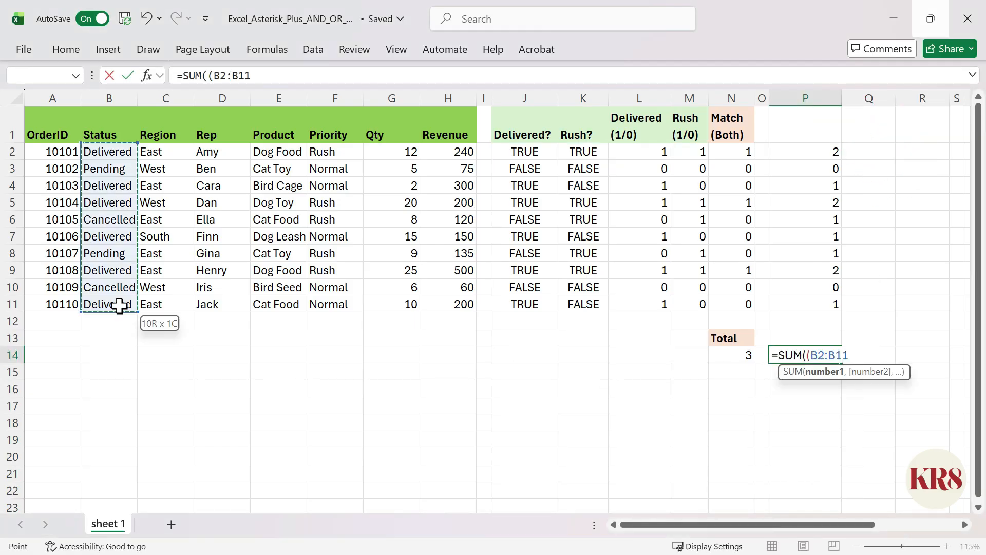
pyautogui.write('="Delivered")+(')
pyautogui.moveTo(334, 152); pyautogui.dragTo(335, 304)
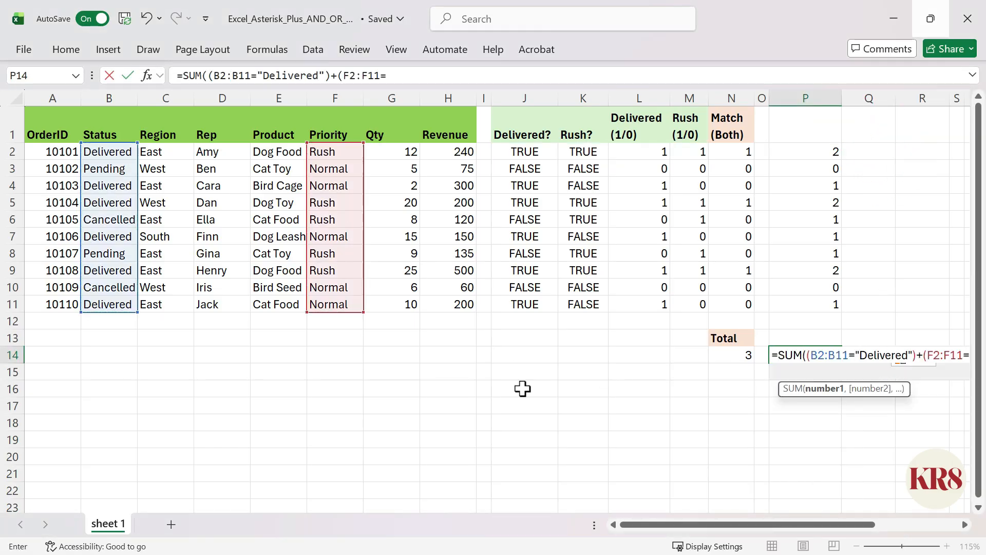
pyautogui.write('="Rush"))')
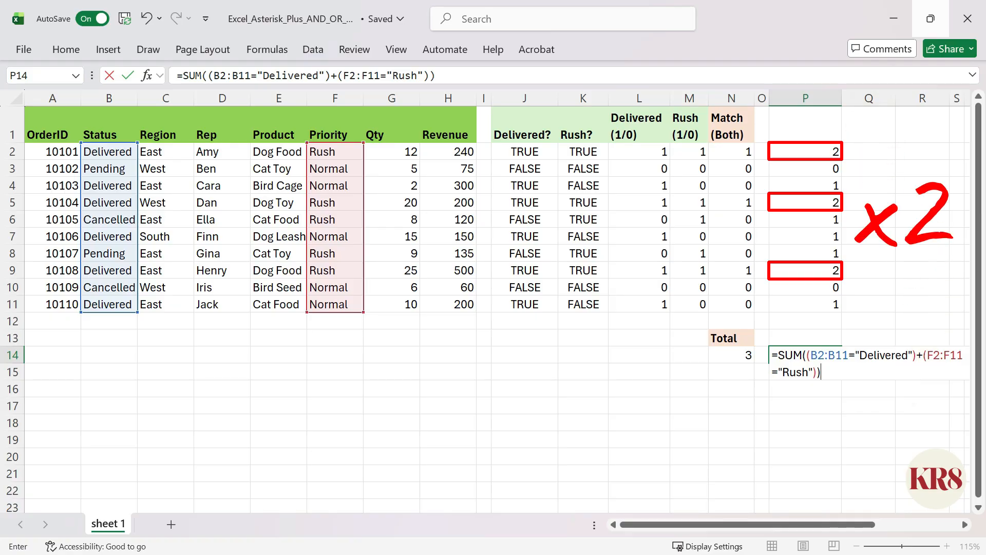
pyautogui.hotkey('ctrl', 'Return')
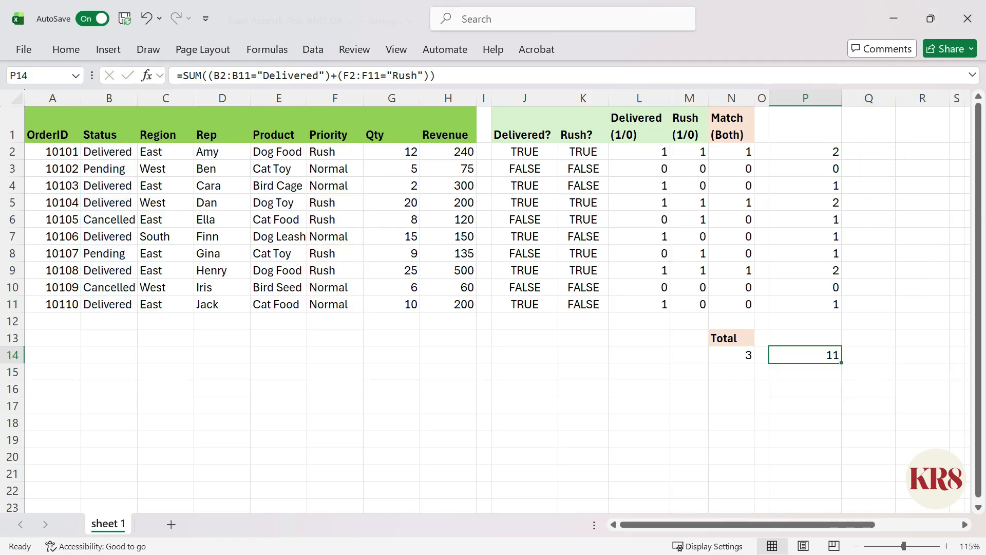
# - Add the header Match (Either) in P1 and the label Total in P13
pyautogui.click(805, 125)
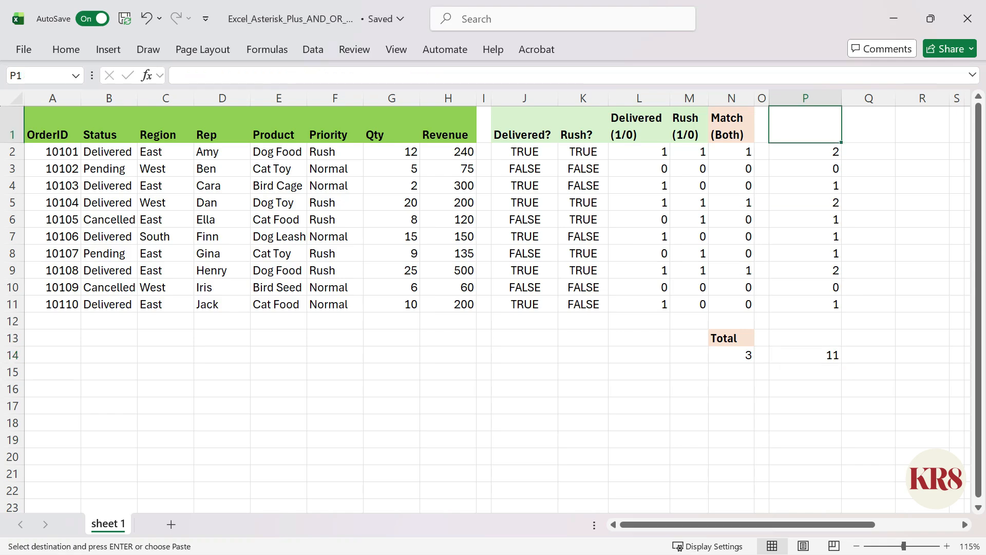
pyautogui.hotkey('ctrl', 'v')
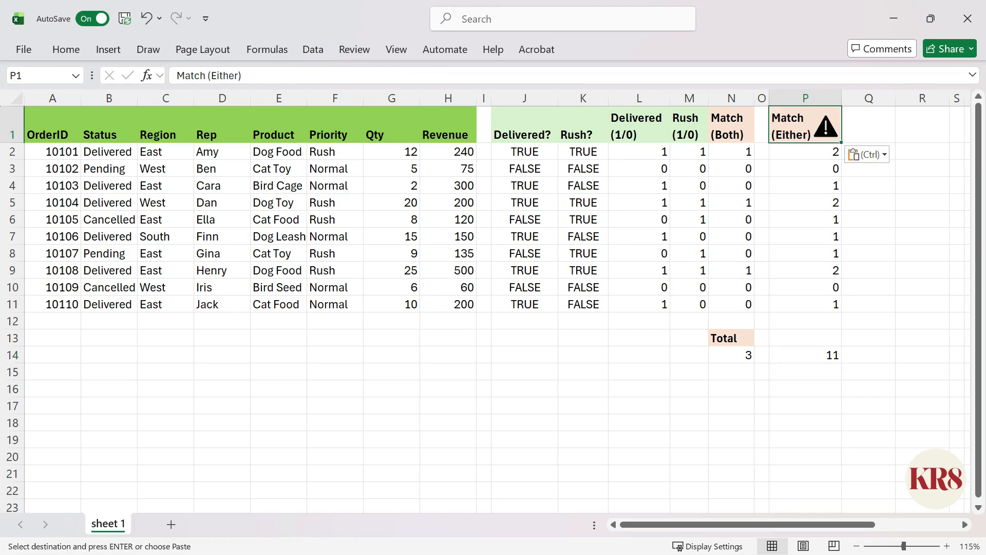
pyautogui.click(805, 338)
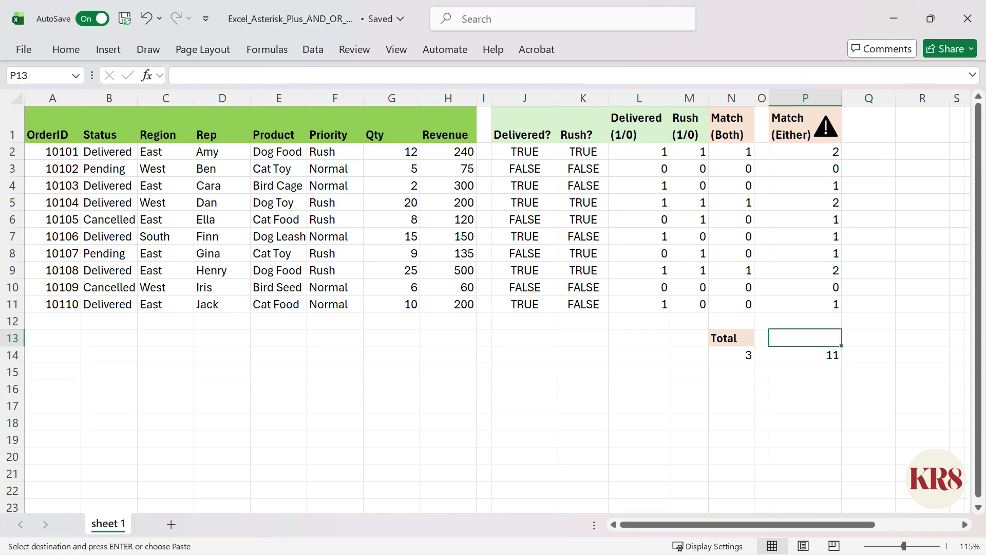
pyautogui.hotkey('ctrl', 'v')
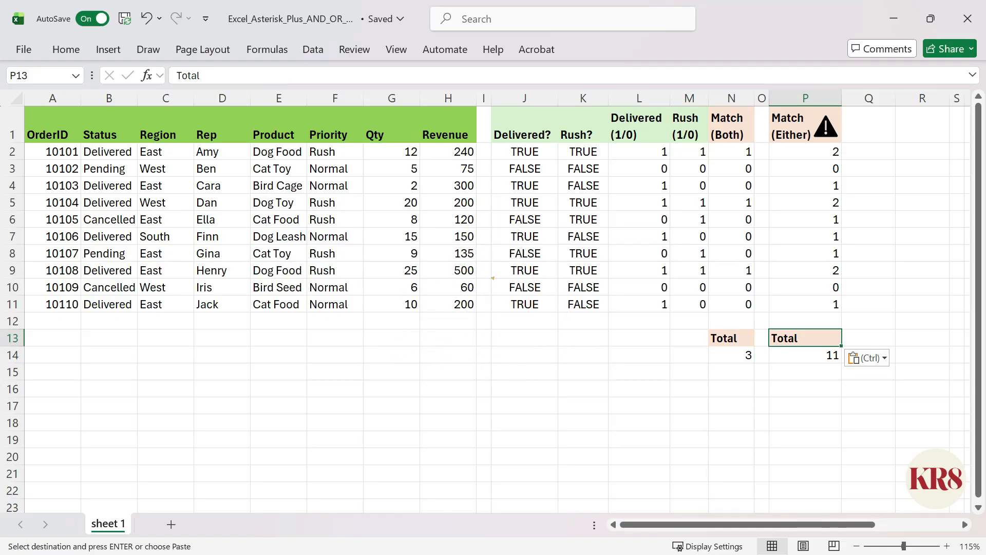
pyautogui.press('Escape')
# - Compare the total formulas in N14 and P14, looking at the operator between the two conditions
pyautogui.click(726, 357)
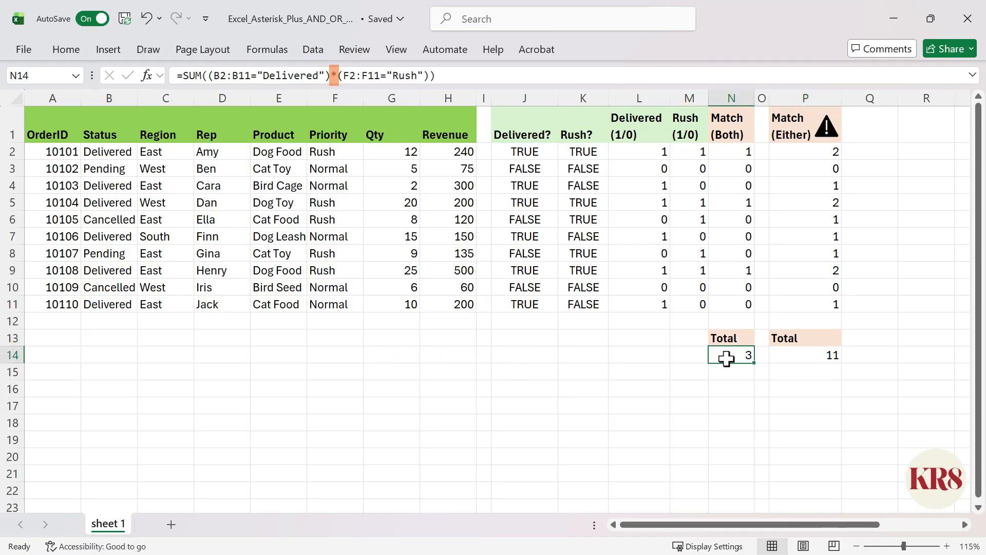
pyautogui.click(791, 356)
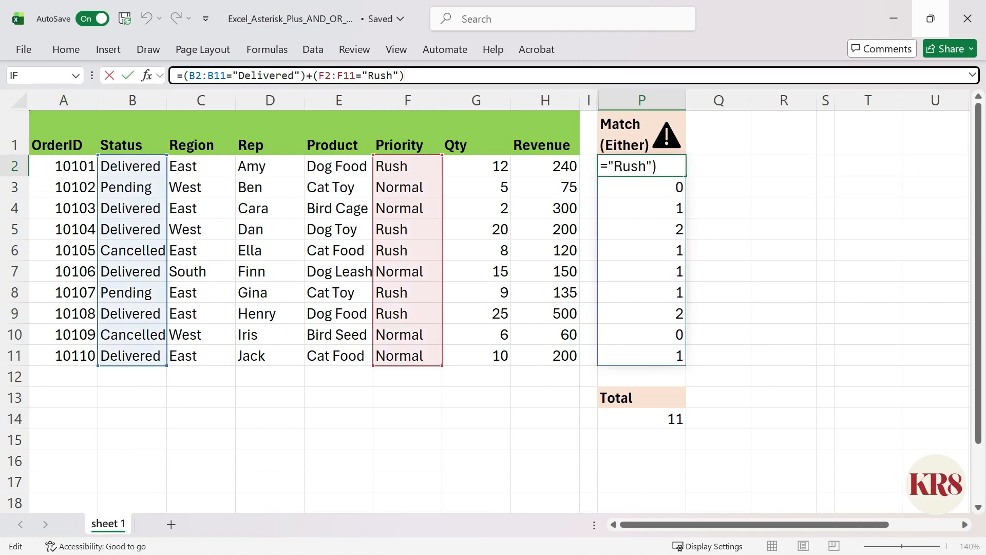
# - Copy P2's formula into Q2, extend it to =((B2:B11="Delivered")+(F2:F11="Rush"))>0, and add the header Any Match? in Q1
pyautogui.hotkey('ctrl', 'a')
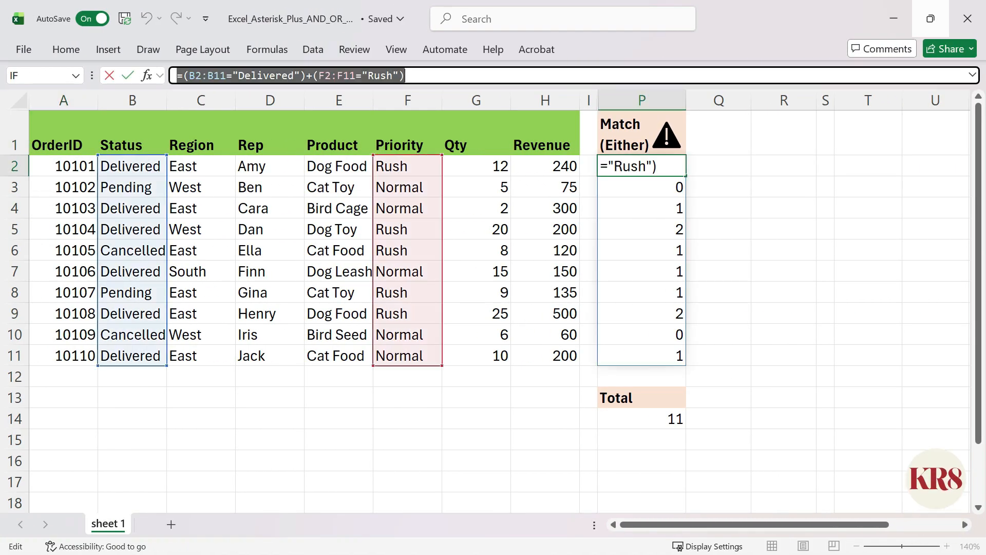
pyautogui.hotkey('ctrl', 'c')
pyautogui.press('Tab')
pyautogui.press('F2')
pyautogui.hotkey('ctrl', 'v')
pyautogui.press('F2')
pyautogui.press('Home')
pyautogui.press('Right')
pyautogui.write('(')
pyautogui.press('End')
pyautogui.write(')>0')
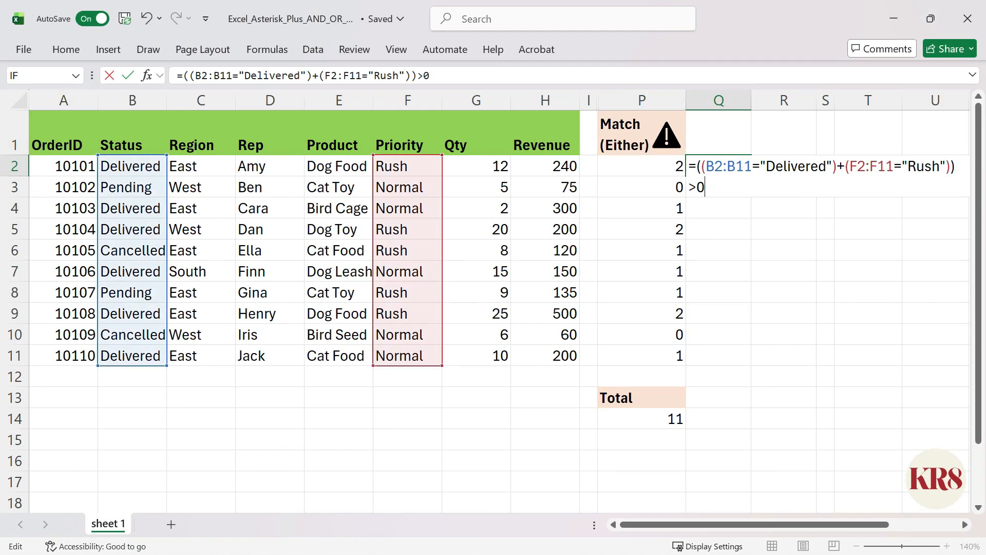
pyautogui.hotkey('ctrl', 'Return')
pyautogui.press('Up')
pyautogui.hotkey('ctrl', 'v')
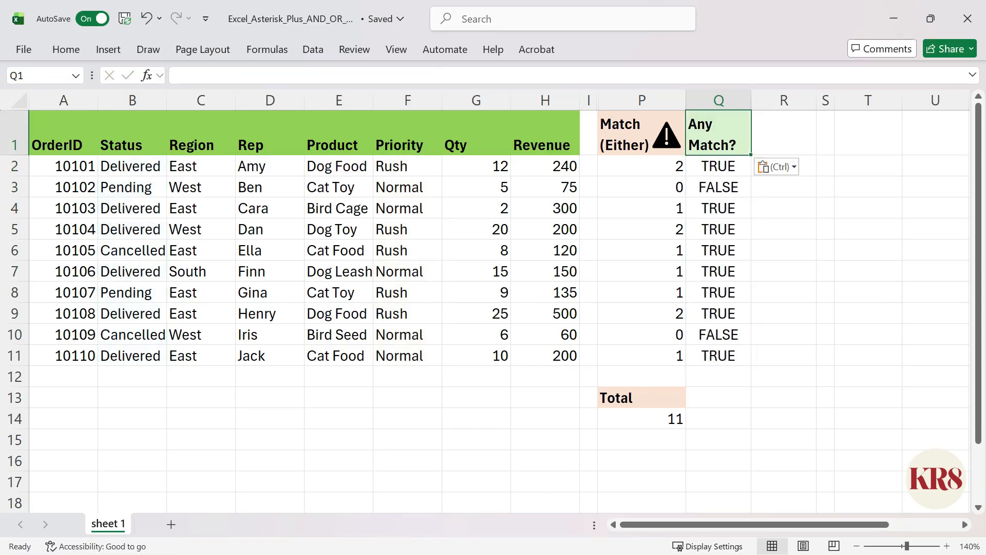
# - Copy Q2's formula into R2 and convert its results to numbers with =--(((B2:B11="Delivered")+(F2:F11="Rush"))>0)
pyautogui.press('Down')
pyautogui.press('F2')
pyautogui.hotkey('ctrl', 'a')
pyautogui.hotkey('ctrl', 'c')
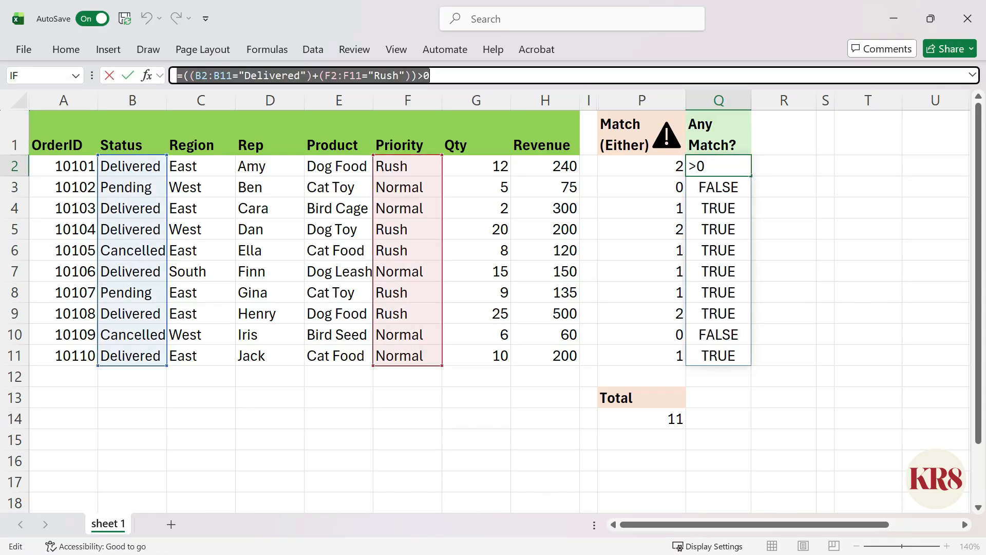
pyautogui.press('Tab')
pyautogui.press('F2')
pyautogui.hotkey('ctrl', 'v')
pyautogui.write('--(')
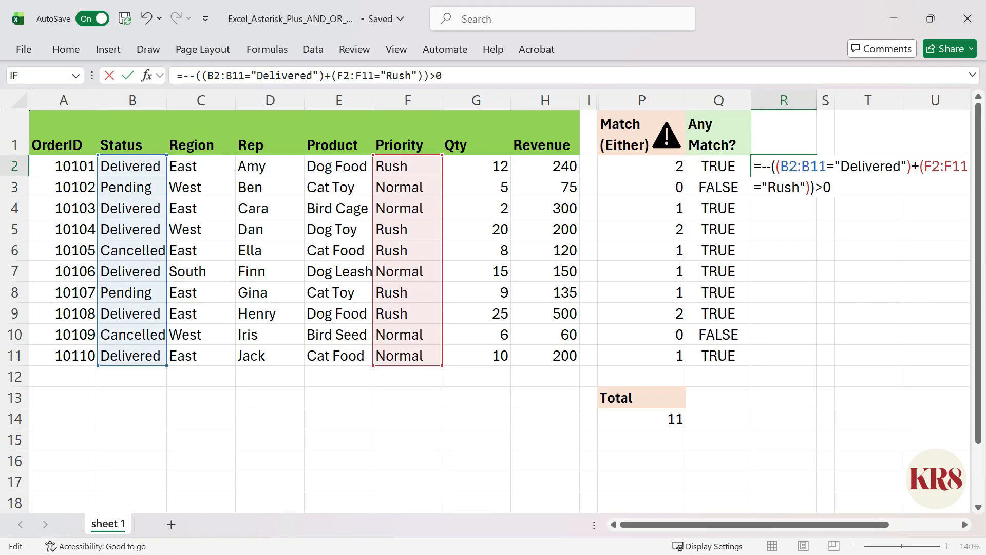
pyautogui.hotkey('ctrl', 'Return')
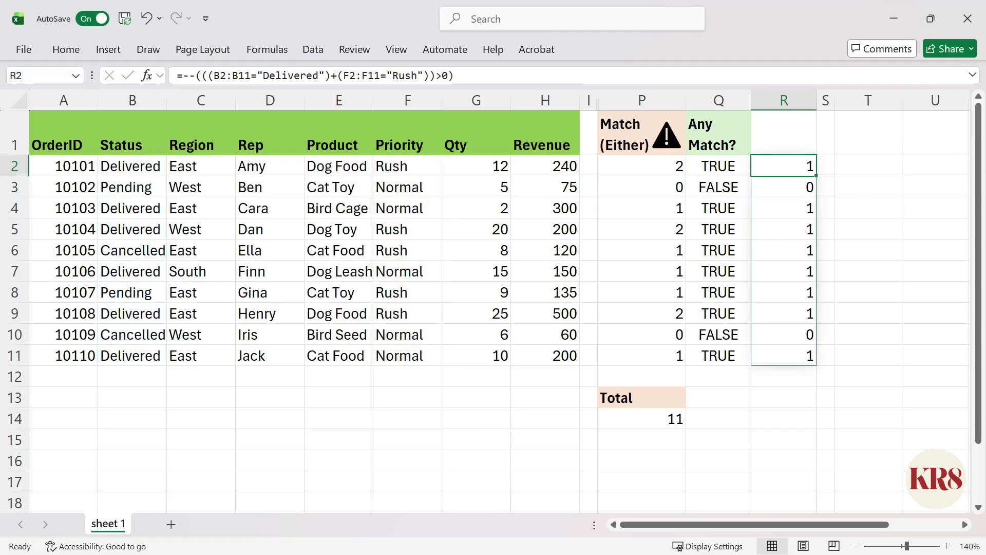
# - Add the header Match (Either) in R1 above the converted results
pyautogui.hotkey('ctrl', 'c')
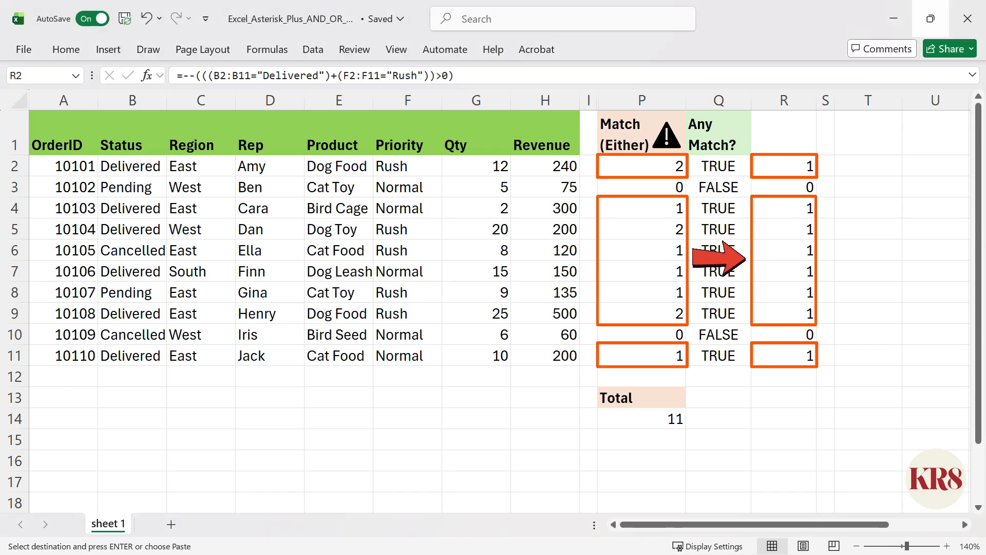
pyautogui.click(783, 133)
pyautogui.hotkey('ctrl', 'v')
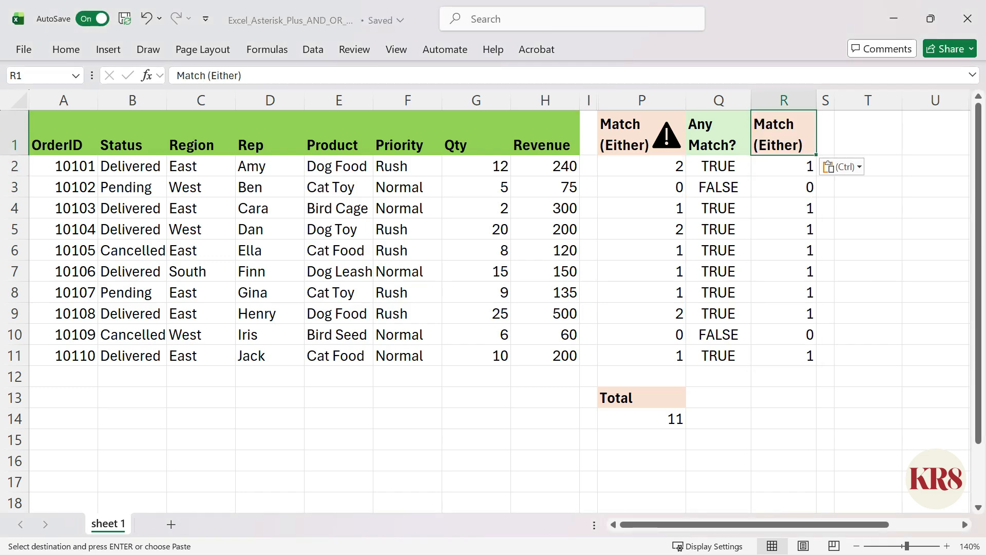
# - Enter =SUM(--((B2:B11="Delivered")+(F2:F11="Rush")>0)) in R14 to total the either-condition matches without double-counting
pyautogui.click(783, 419)
pyautogui.write('=SUM(--((')
pyautogui.moveTo(132, 166); pyautogui.dragTo(146, 348)
pyautogui.write('="Delivered"')
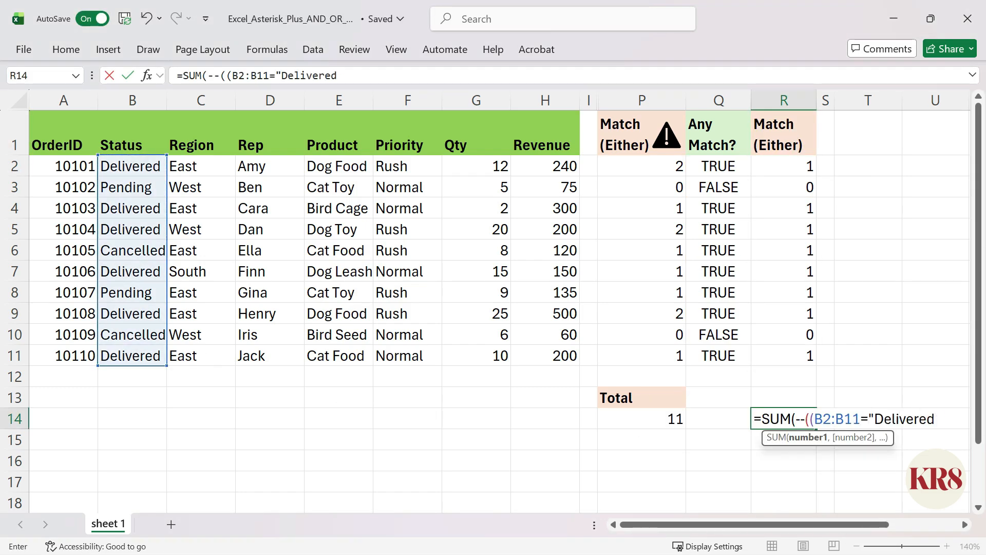
pyautogui.write(')+(')
pyautogui.moveTo(406, 166); pyautogui.dragTo(408, 356)
pyautogui.write('="Rush"')
pyautogui.write(')>0))')
pyautogui.press('Return')
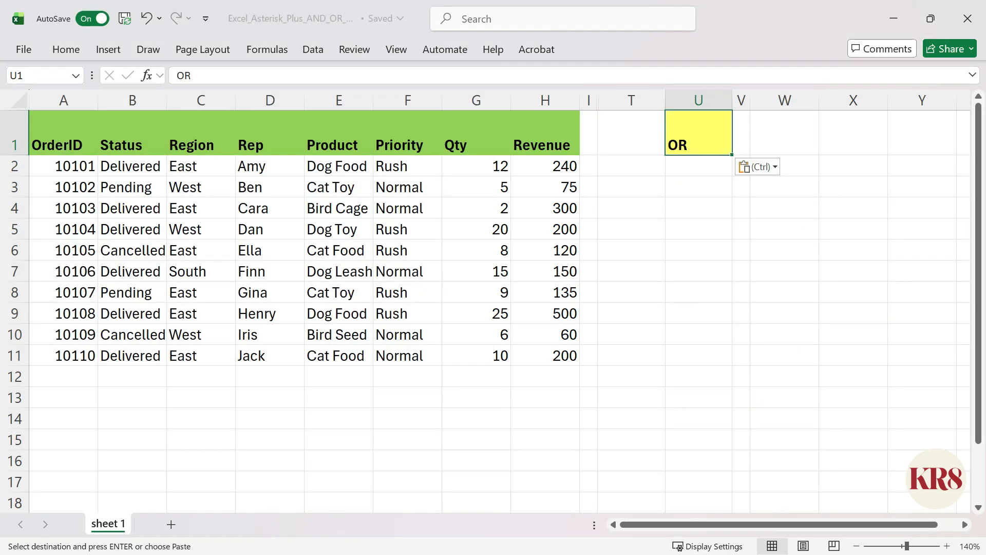
# - Enter =OR(B2="Delivered",F2="Rush") in U2 and fill it down to U11
pyautogui.click(699, 166)
pyautogui.write('=OR(')
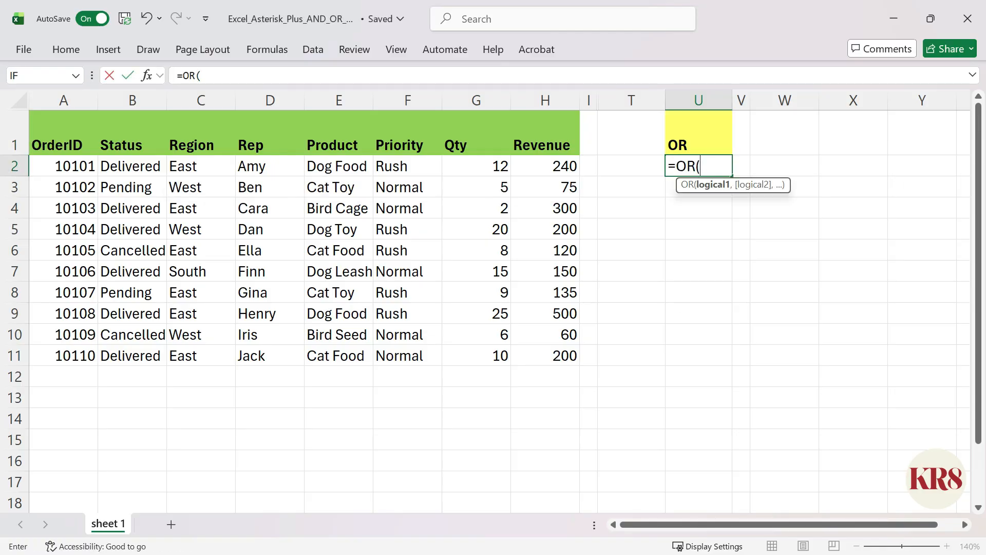
pyautogui.write('B2="Delivered",F2="Rush")')
pyautogui.hotkey('ctrl', 'Return')
pyautogui.moveTo(738, 178); pyautogui.dragTo(740, 363)
# - Enter =COUNTIF(U2:U11,TRUE) in U14 and add the label COUNTIF above it in U13
pyautogui.click(699, 418)
pyautogui.write('=COUNTIF(')
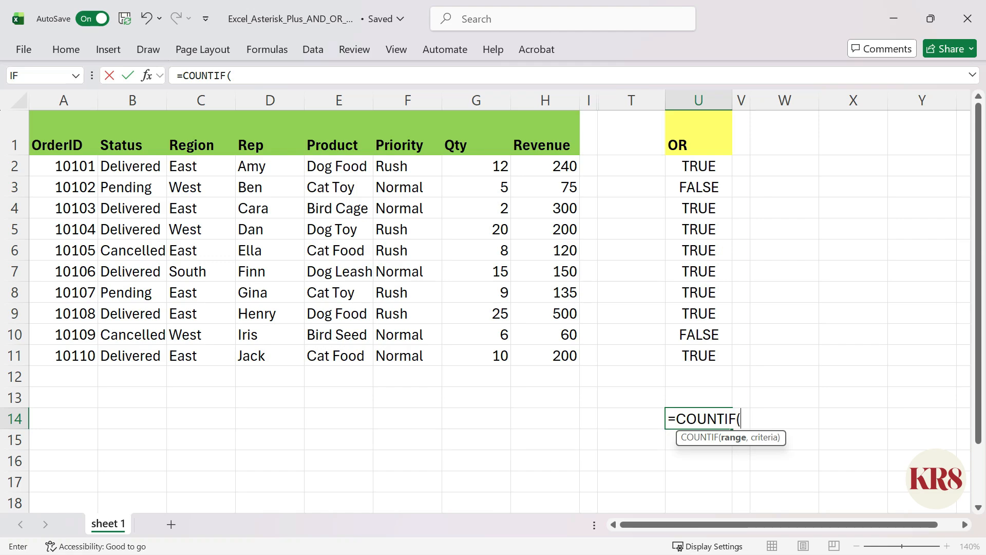
pyautogui.moveTo(698, 166); pyautogui.dragTo(698, 360)
pyautogui.write(',TRUE)')
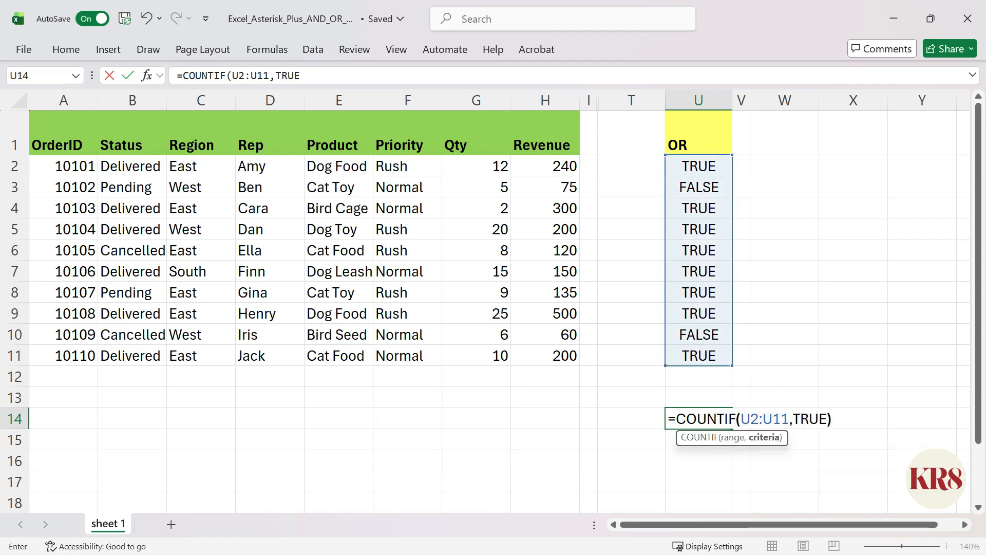
pyautogui.hotkey('ctrl', 'Return')
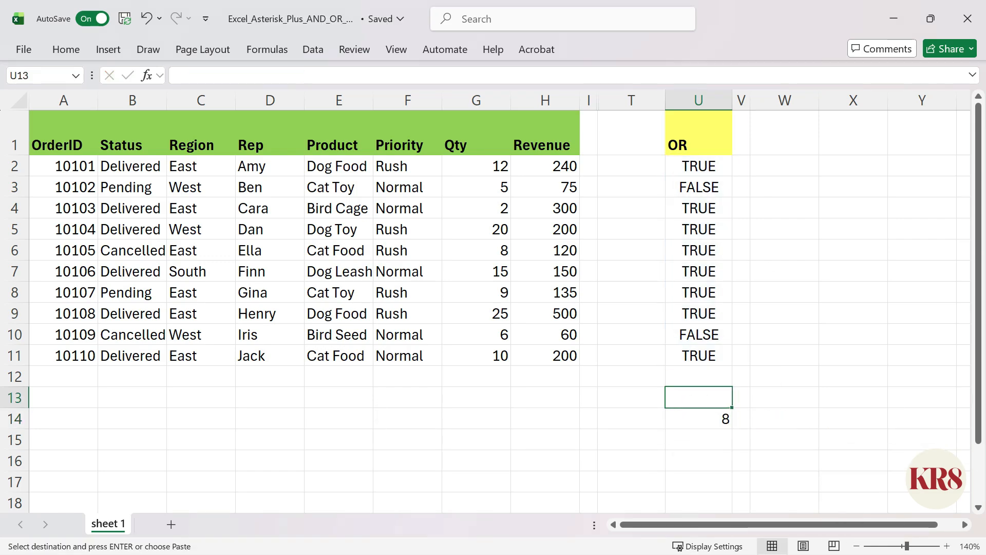
pyautogui.hotkey('ctrl', 'v')
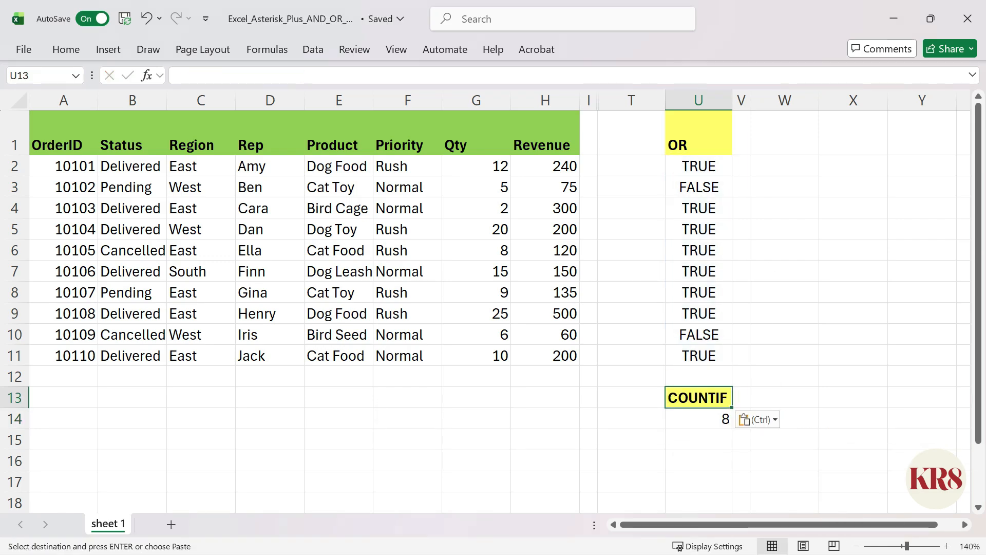
# - Add the header AND in T1, enter =AND(B2="Delivered",F2="Rush") in T2 and fill it down to T11
pyautogui.hotkey('ctrl', 'v')
pyautogui.write('=AND(')
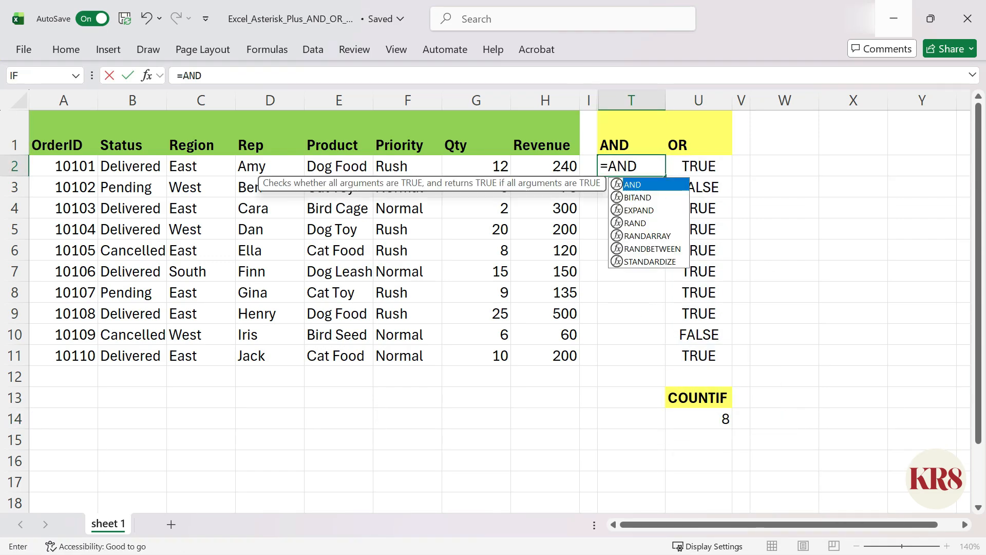
pyautogui.click(132, 166)
pyautogui.write('="Delivered",F2="Rush")')
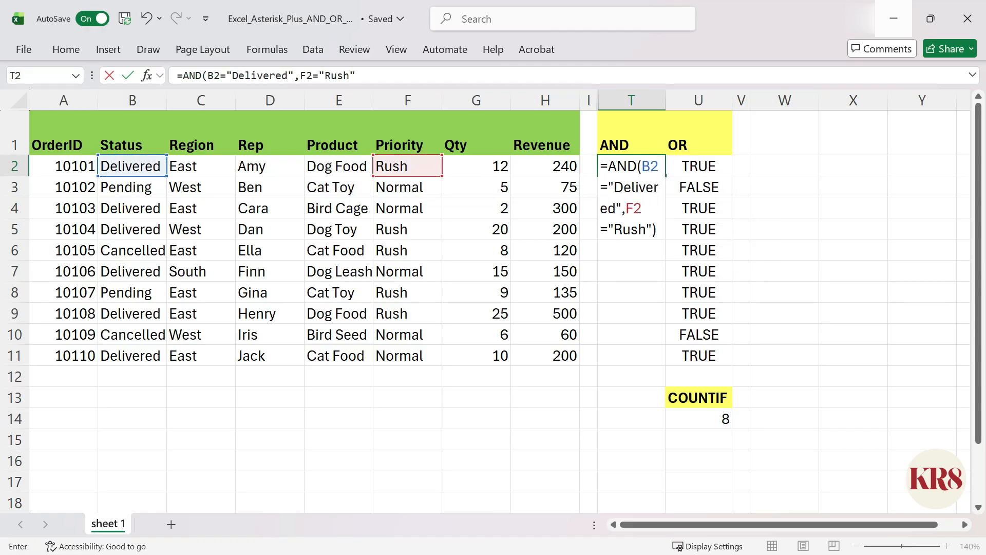
pyautogui.hotkey('ctrl', 'Return')
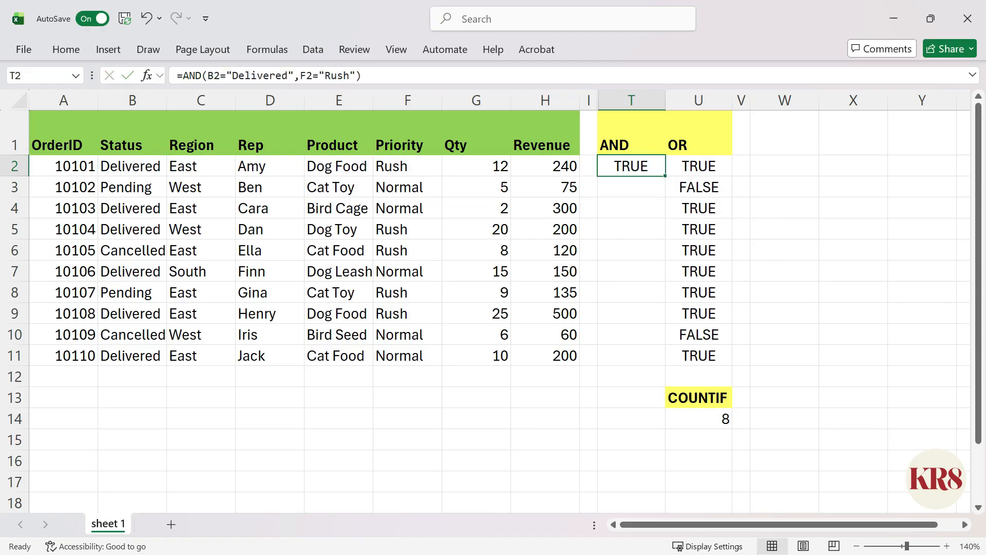
pyautogui.moveTo(669, 178); pyautogui.dragTo(668, 359)
# - Enter =COUNTIF(T2:T11,TRUE) in T14, and enter the single-formula AND count =SUM((B2:B11="Delivered")*(F2:F11="Rush")) in W3
pyautogui.press('Down')
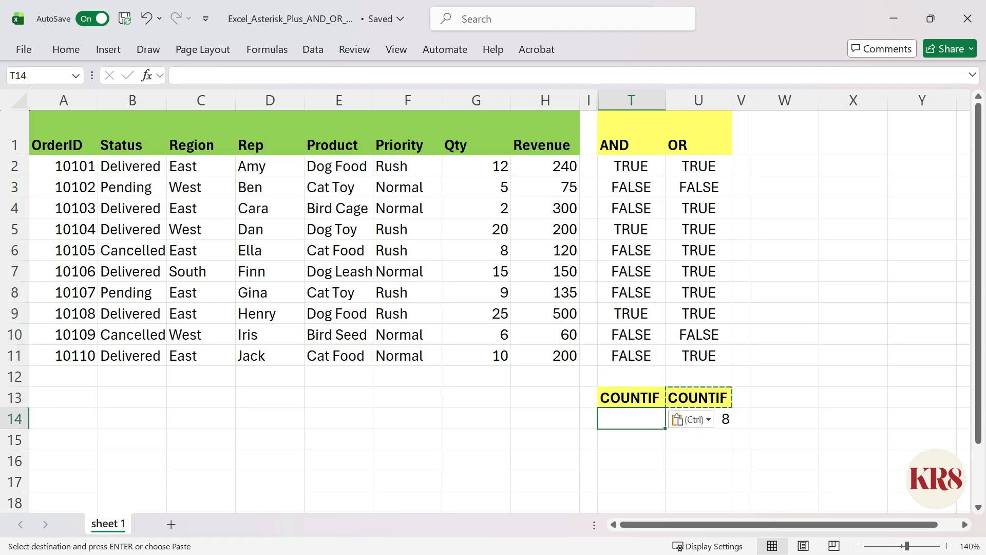
pyautogui.write('=COUNTIF(T2:T11,TRU')
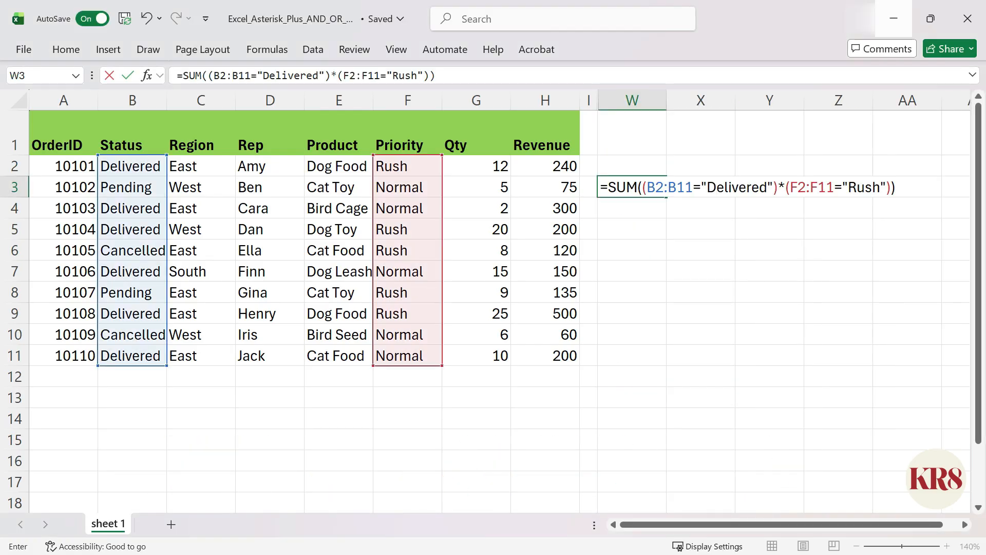
pyautogui.hotkey('ctrl', 'Return')
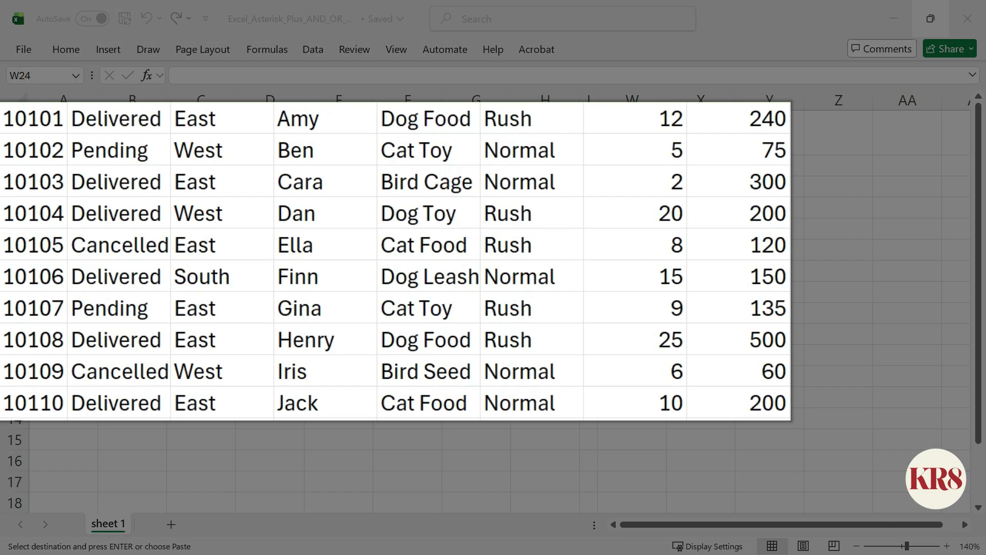
# - Enter =FILTER(A2:H11,(B2:B11="Delivered")*(F2:F11="Rush")) in A14 to list orders meeting both conditions
pyautogui.write('=')
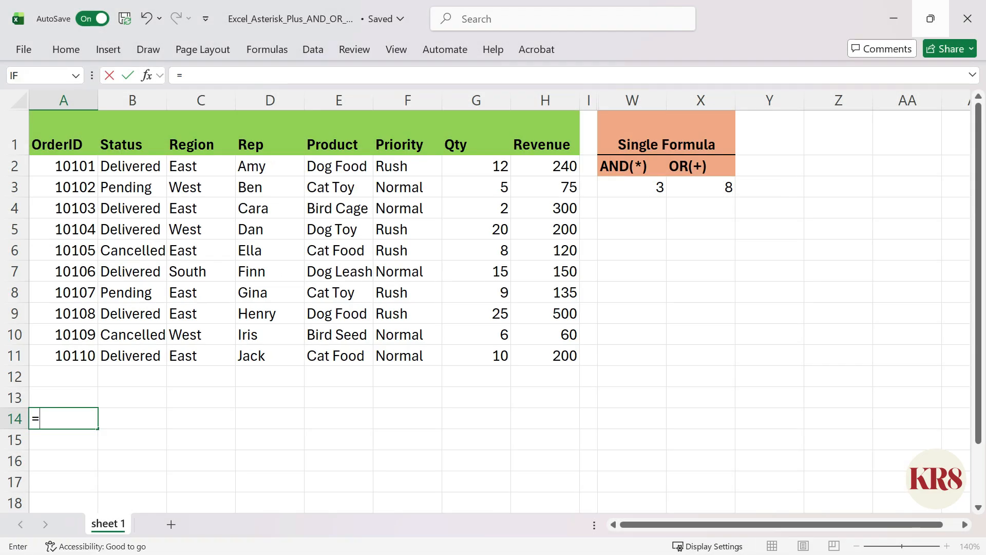
pyautogui.write('FILTER(')
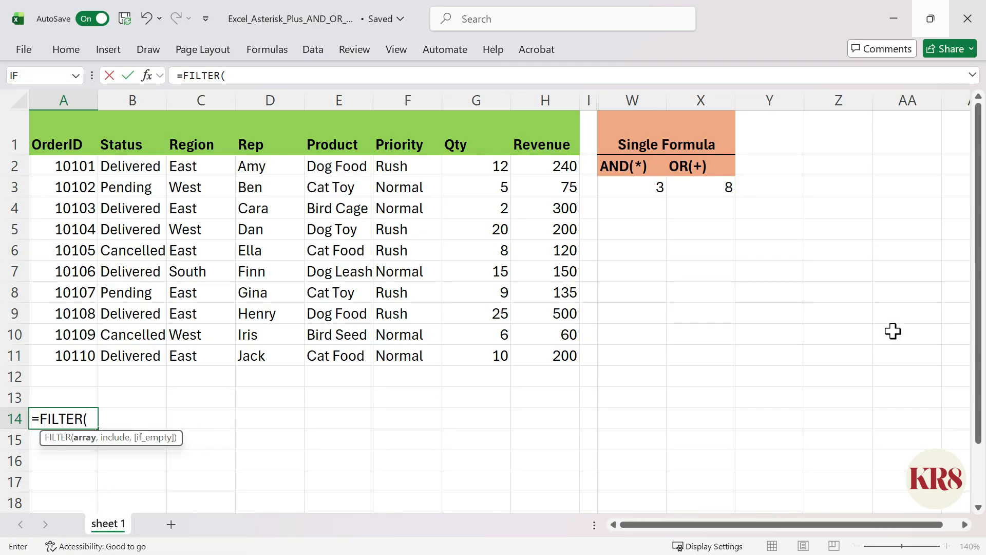
pyautogui.moveTo(88, 175); pyautogui.dragTo(525, 349)
pyautogui.write(',(')
pyautogui.moveTo(128, 165); pyautogui.dragTo(132, 356)
pyautogui.write('="Delivered")*(')
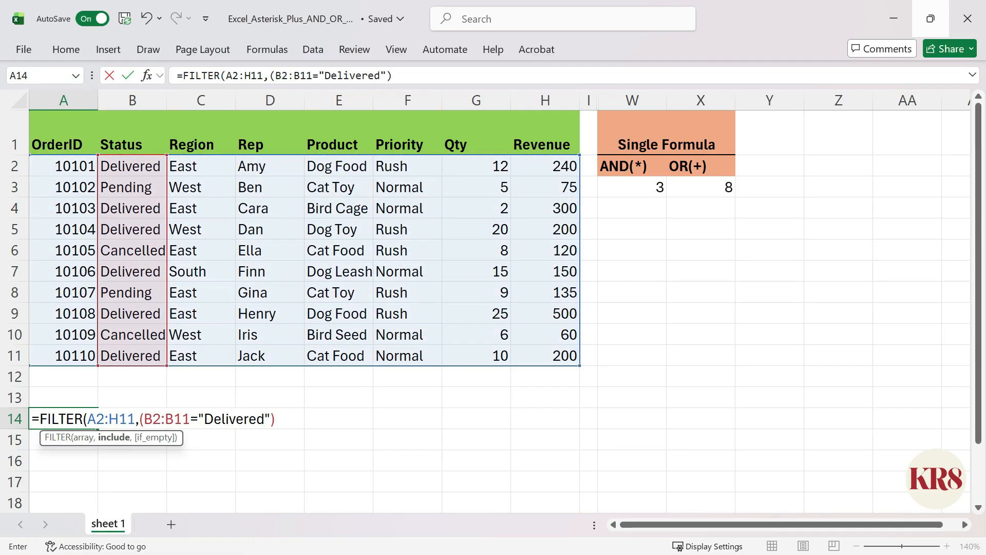
pyautogui.moveTo(405, 166); pyautogui.dragTo(405, 355)
pyautogui.write('="Rush"))')
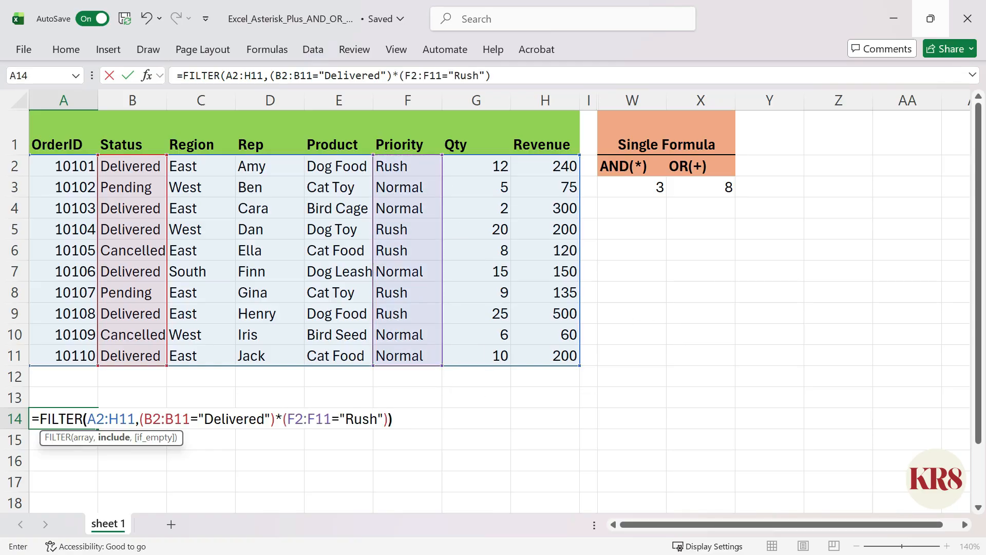
pyautogui.hotkey('ctrl', 'Return')
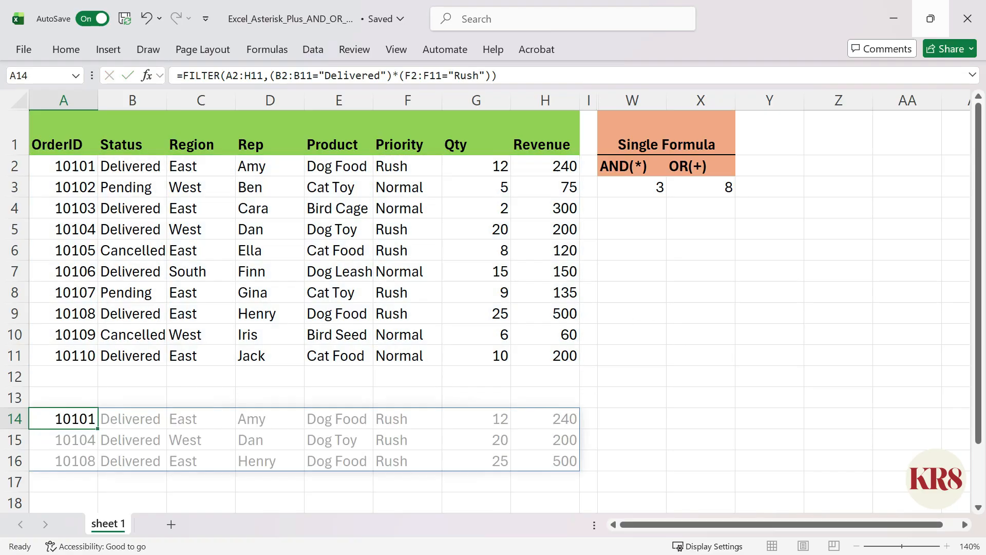
# - Copy the label "Status= Delivered AND Priority=Rush" from the other window into A13
pyautogui.hotkey('alt', 'Tab')
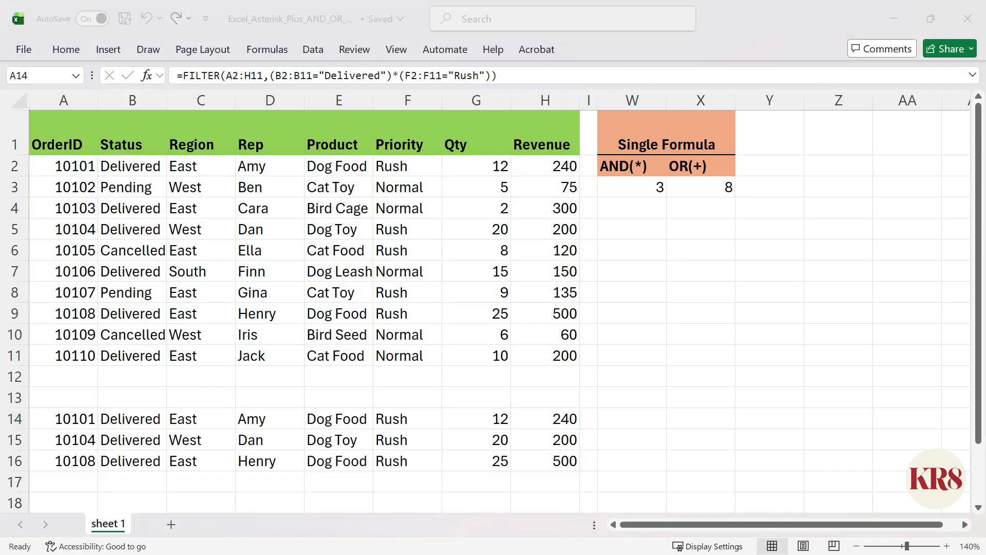
pyautogui.hotkey('ctrl', 'c')
pyautogui.click(63, 397)
pyautogui.hotkey('ctrl', 'v')
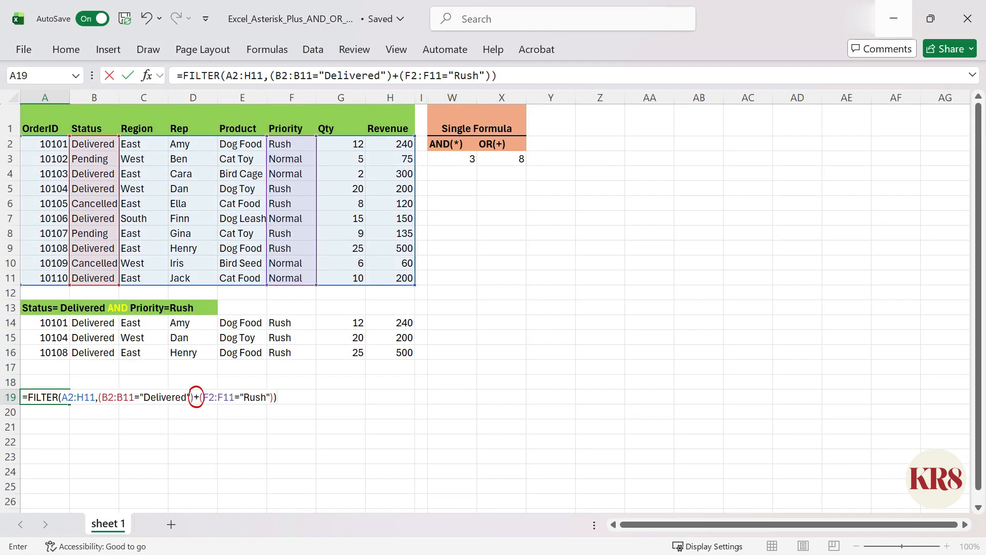
# - Enter =FILTER(A2:H11,(B2:B11="Delivered")+(F2:F11="Rush")) in A19 and add the label "Status= Delivered OR Priority=Rush" in A18
pyautogui.hotkey('shift', 'Return')
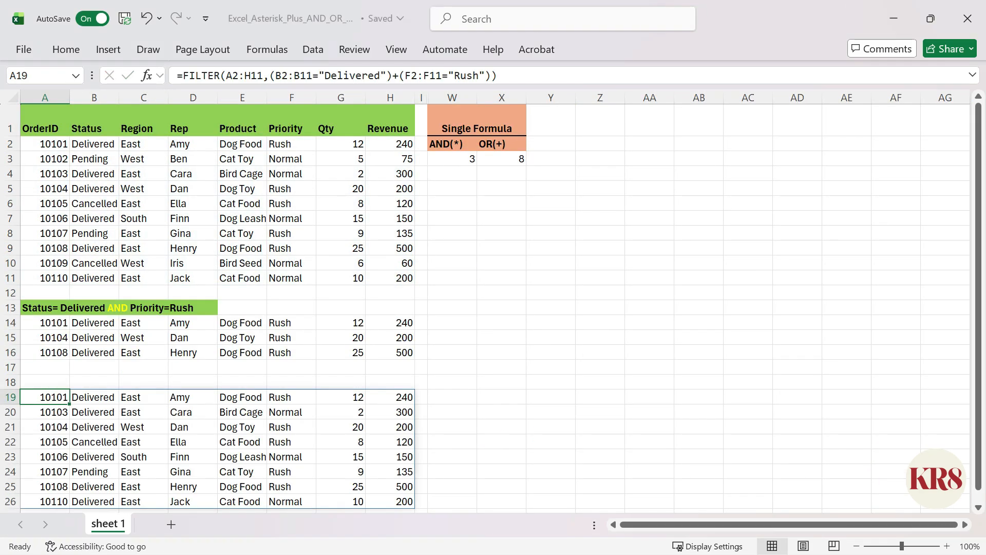
pyautogui.hotkey('ctrl', 'v')
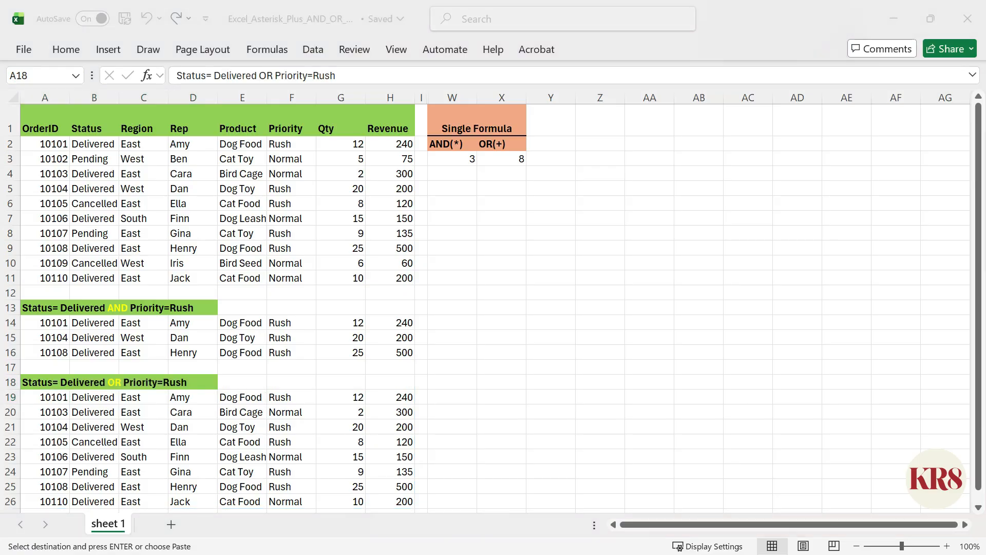